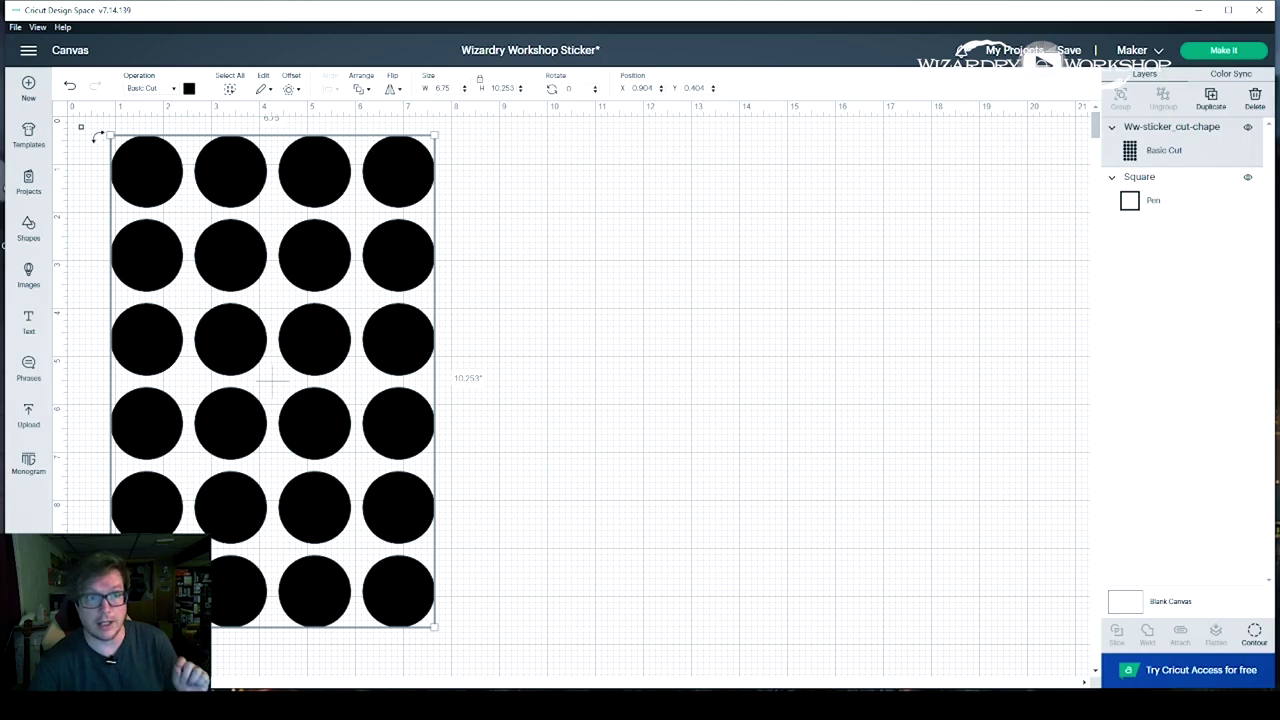
Step: Delete the Ww-sticker_cut-chape circle grid from the canvas, leaving only the small pen-drawn square
{"action": "left_click", "coordinate": [97, 146]}
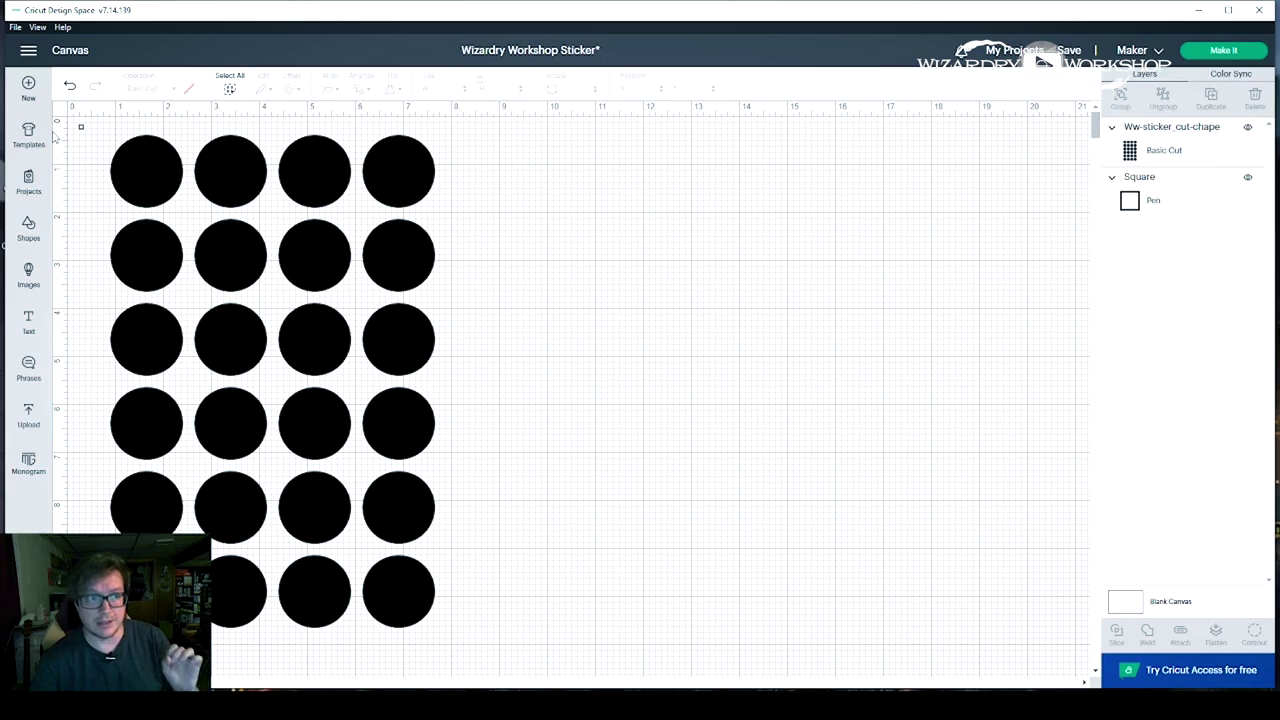
{"action": "left_click", "coordinate": [1188, 190]}
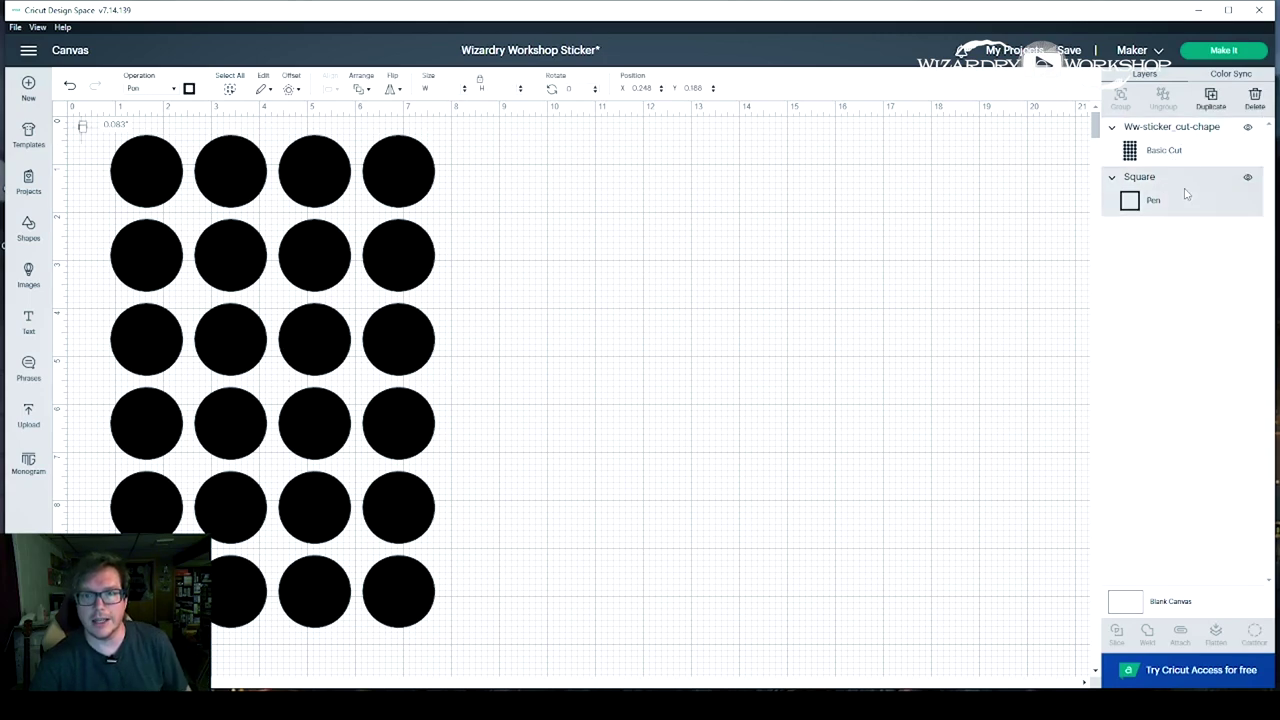
{"action": "left_click", "coordinate": [1188, 147]}
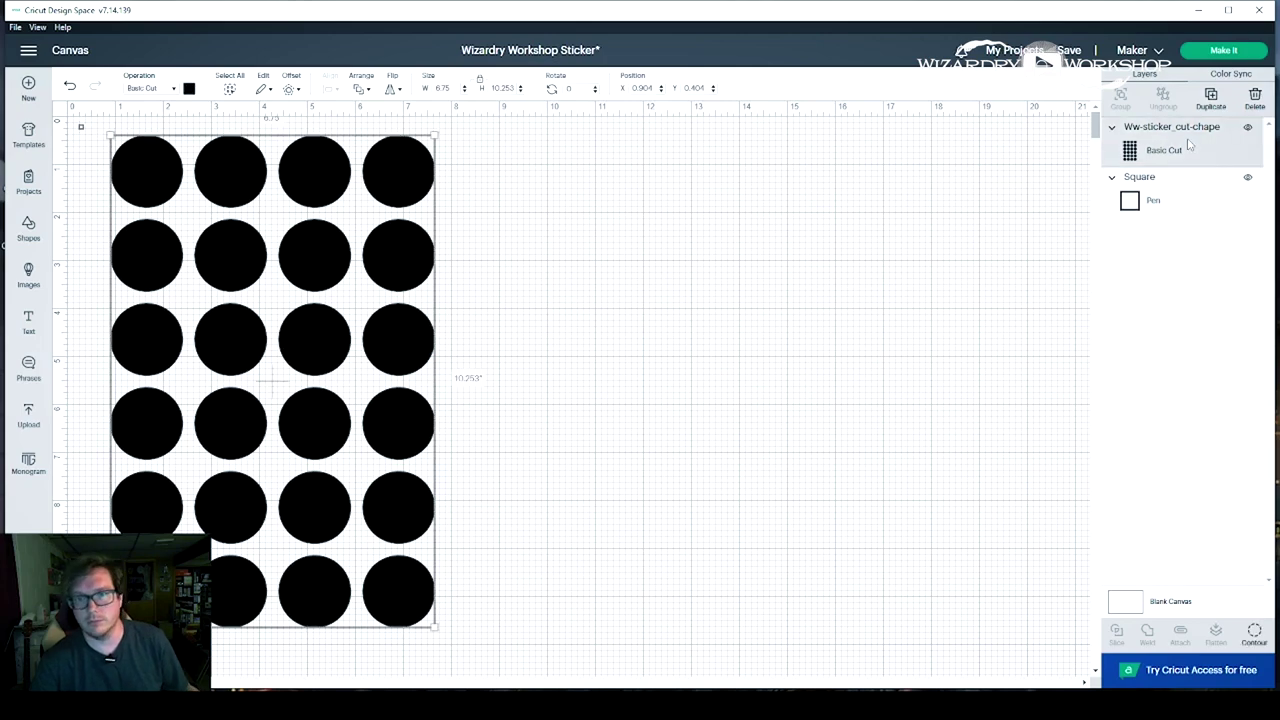
{"action": "left_click", "coordinate": [1197, 197]}
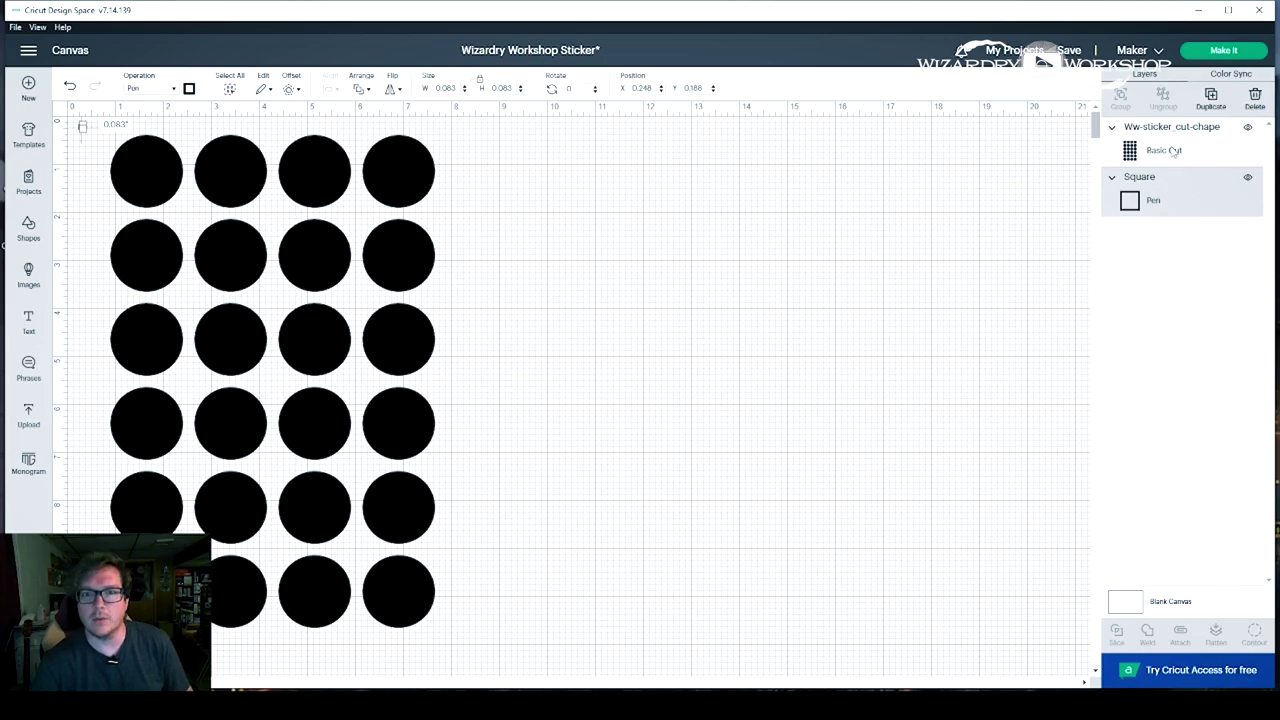
{"action": "left_click", "coordinate": [1205, 152]}
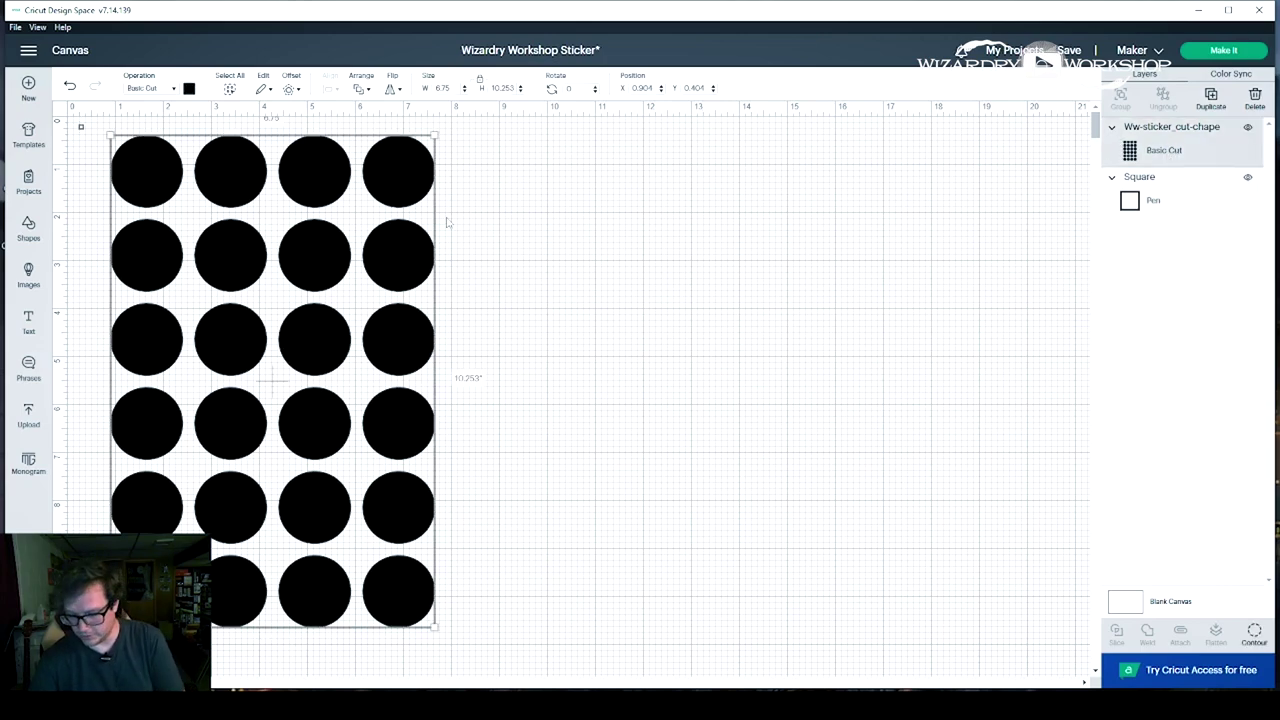
{"action": "key", "text": "Delete"}
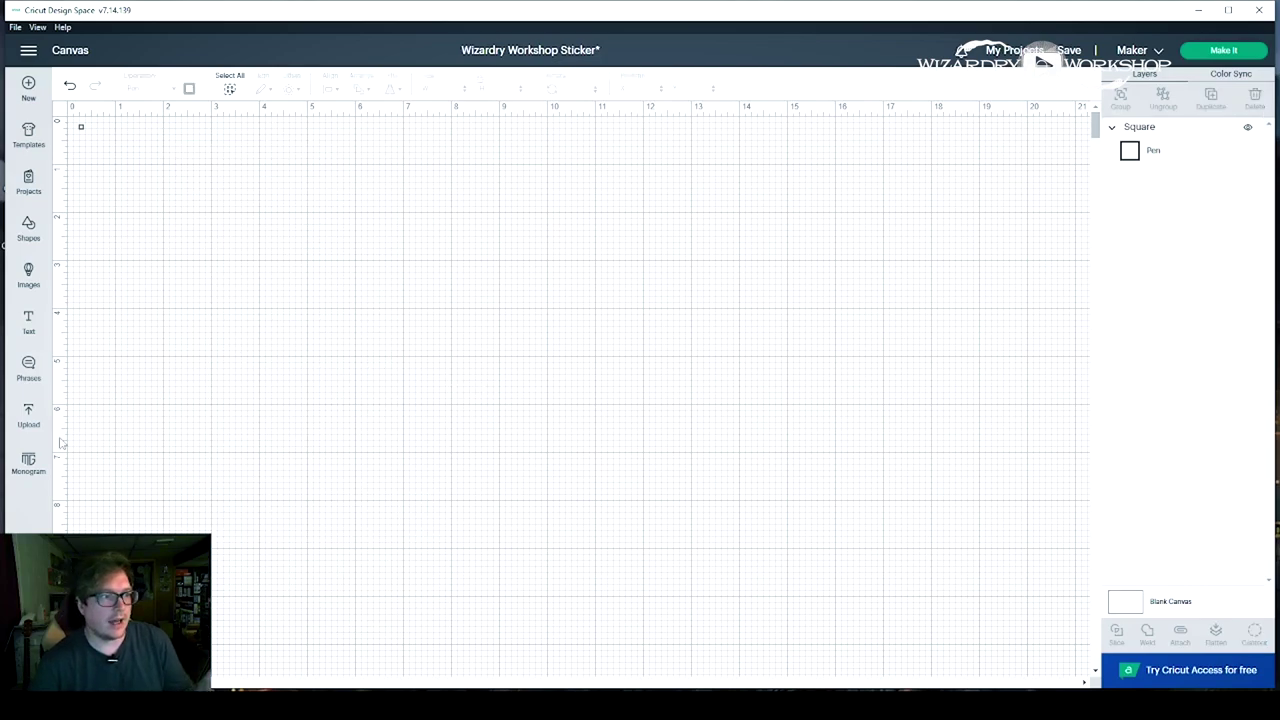
Step: Load the slytherpuff-cut-shape image for upload with the Simple image type and continue without removing any background
{"action": "left_click", "coordinate": [30, 415]}
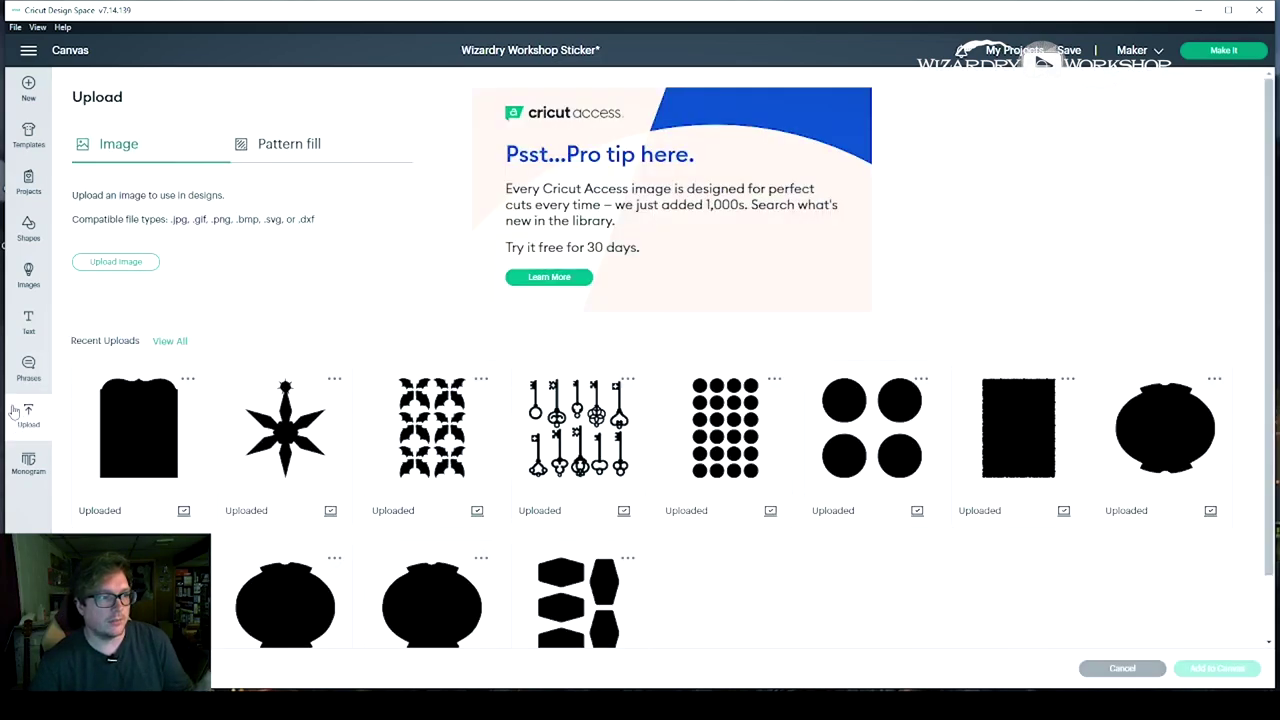
{"action": "left_click", "coordinate": [119, 266]}
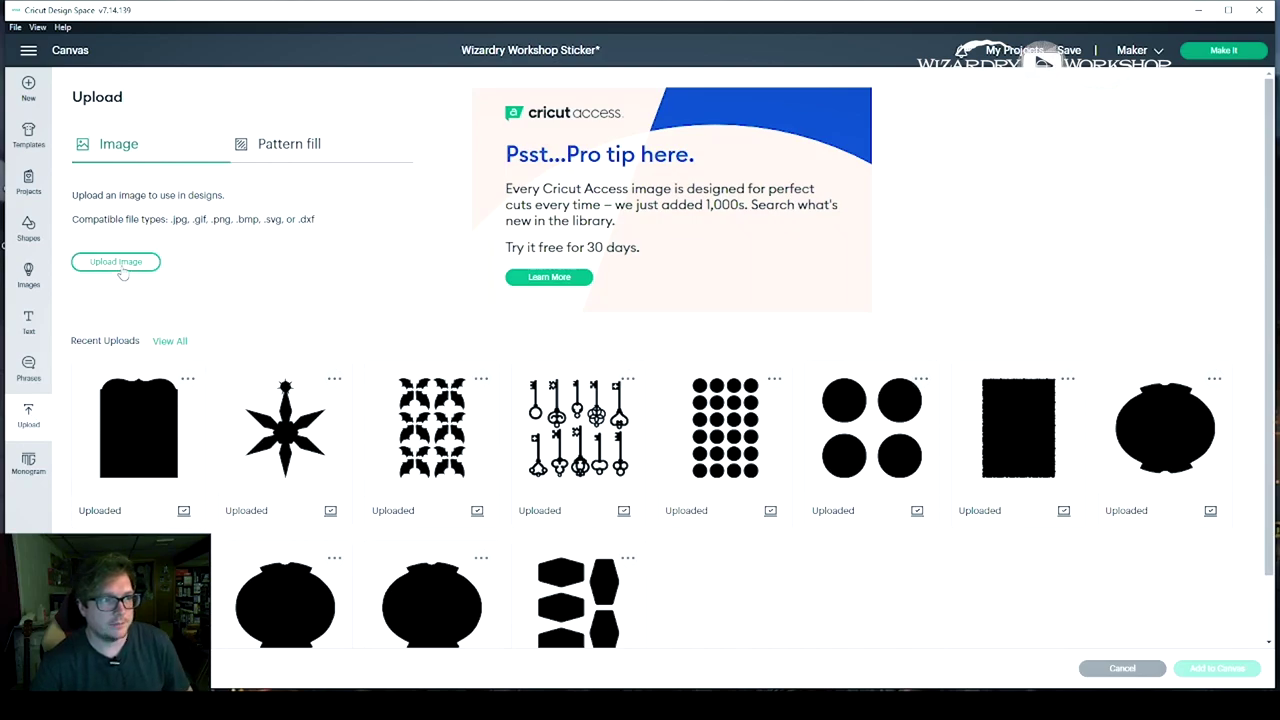
{"action": "left_click_drag", "start_coordinate": [780, 360], "coordinate": [615, 322]}
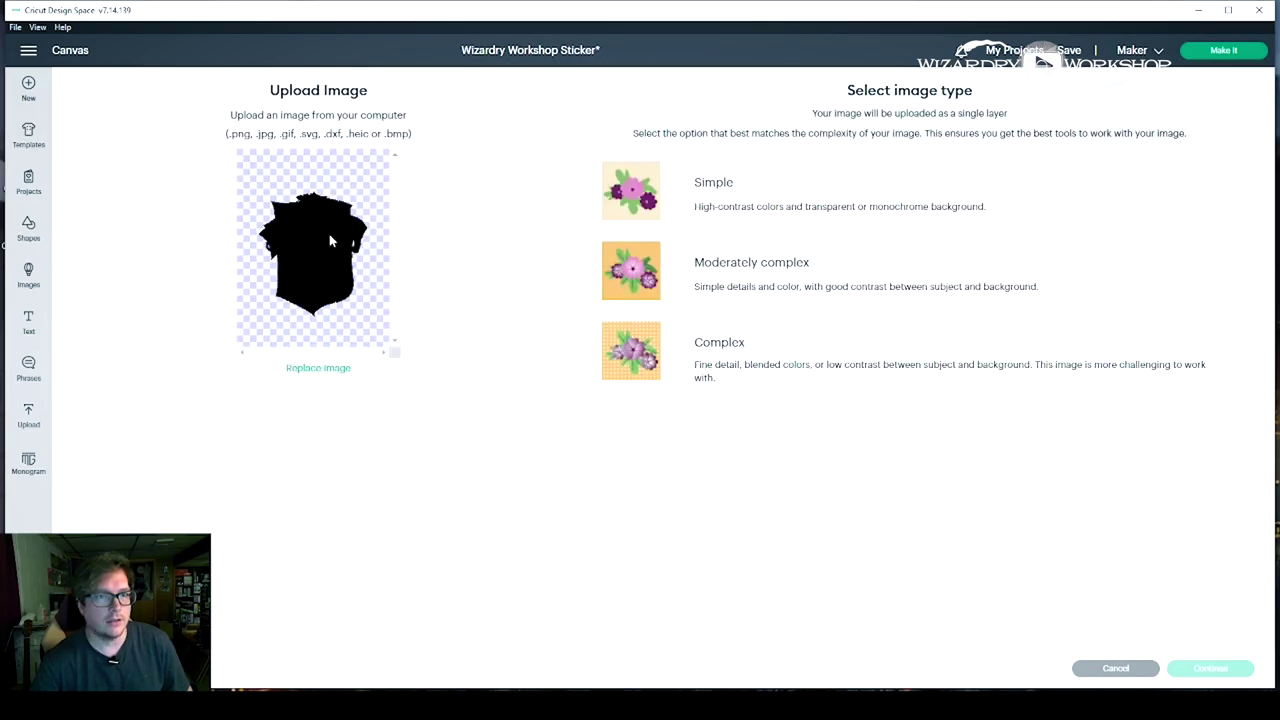
{"action": "left_click", "coordinate": [755, 210]}
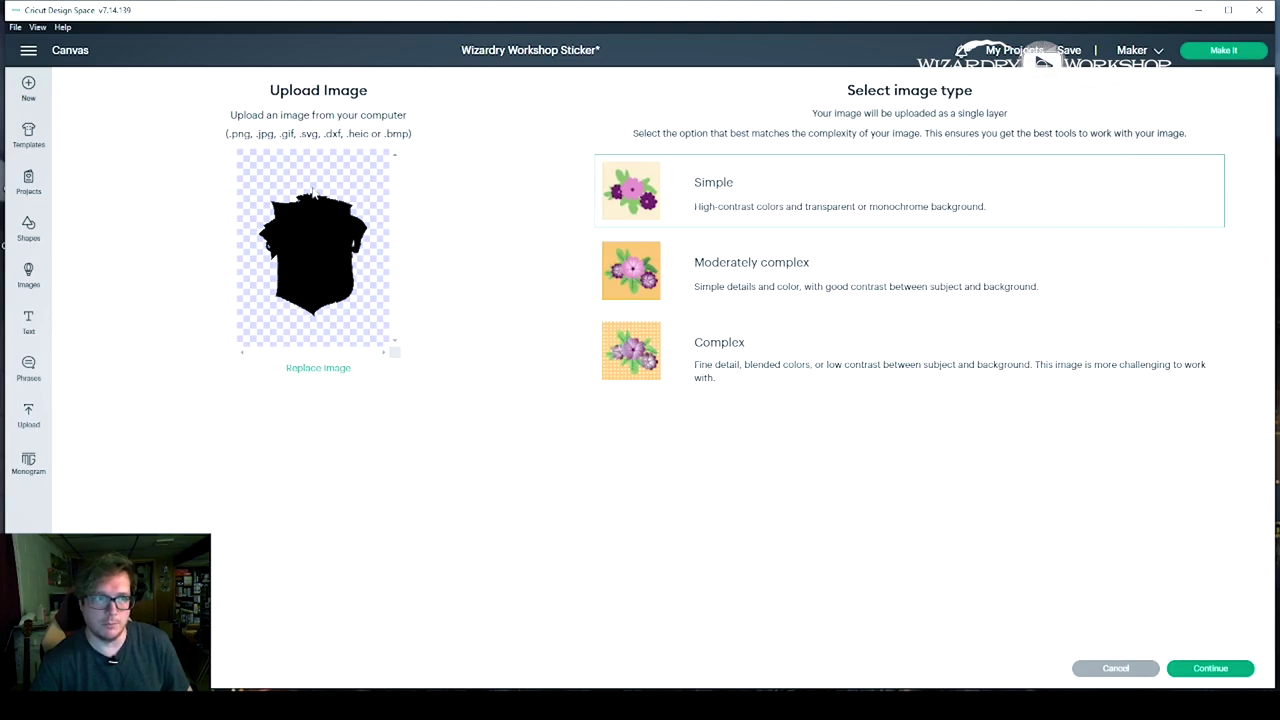
{"action": "left_click", "coordinate": [1211, 669]}
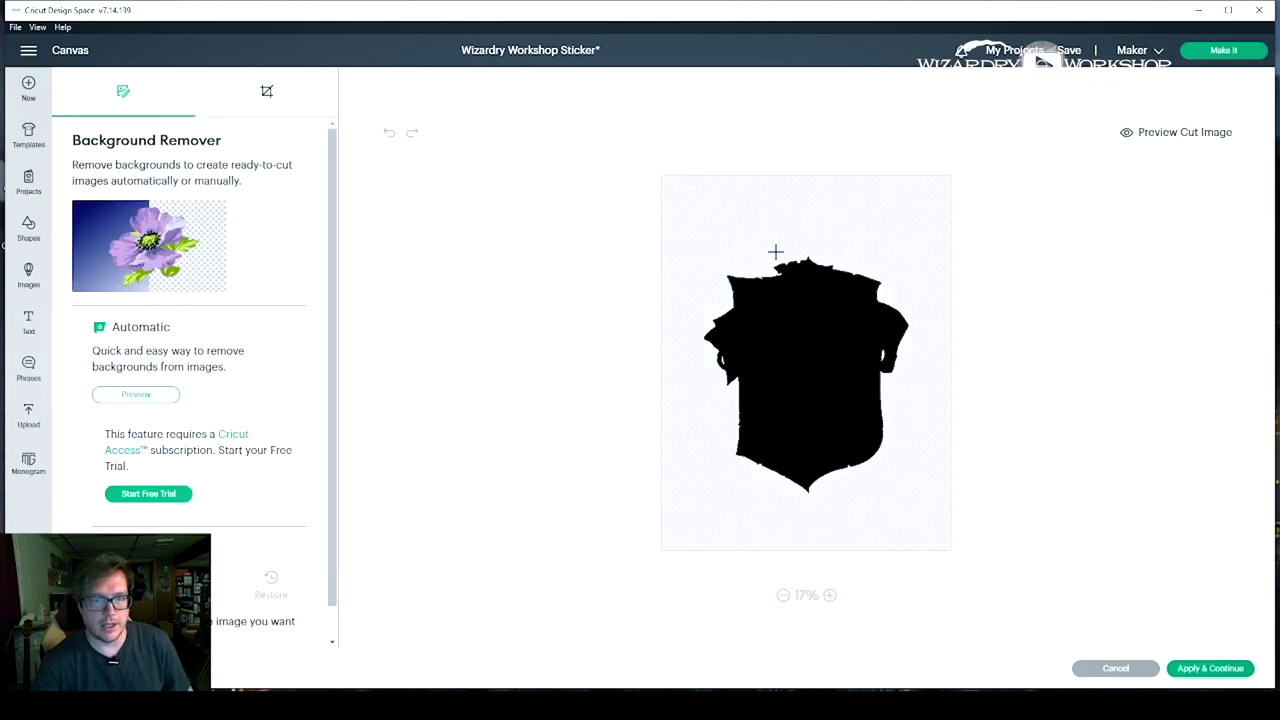
{"action": "left_click", "coordinate": [1207, 669]}
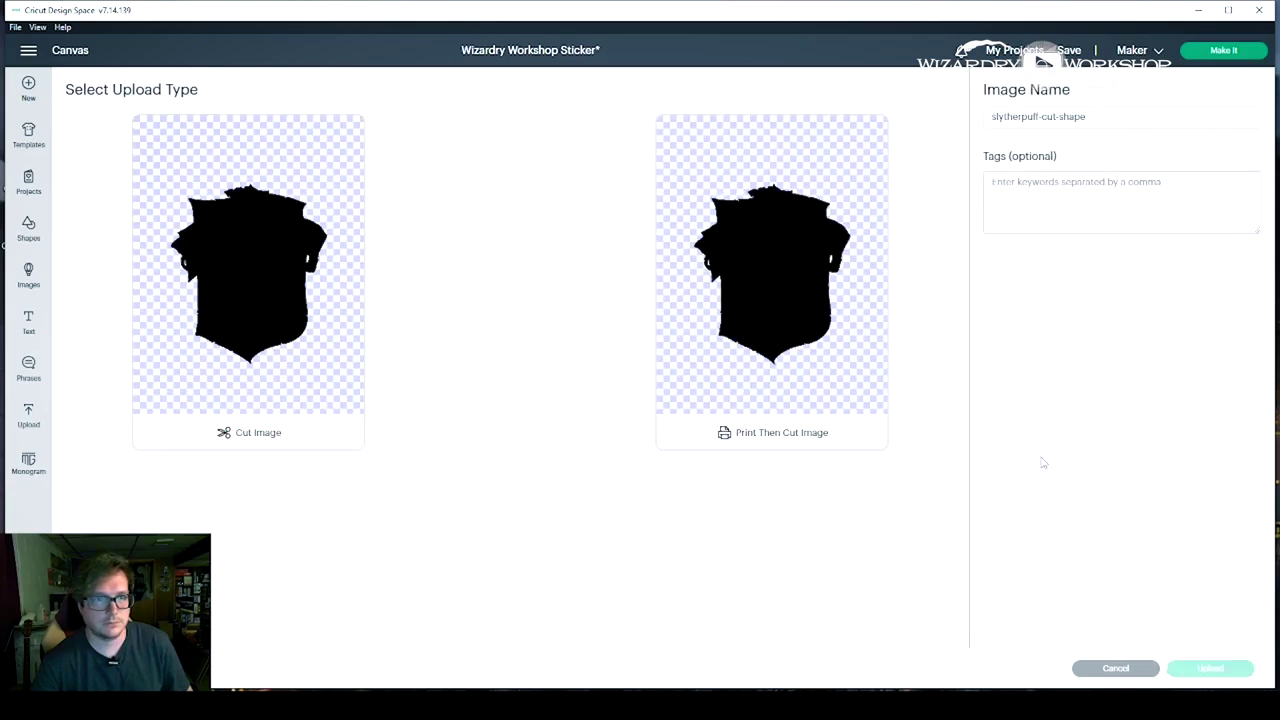
Step: Upload the slytherpuff-cut-shape silhouette as a Cut Image and add it to the canvas
{"action": "left_click", "coordinate": [302, 346]}
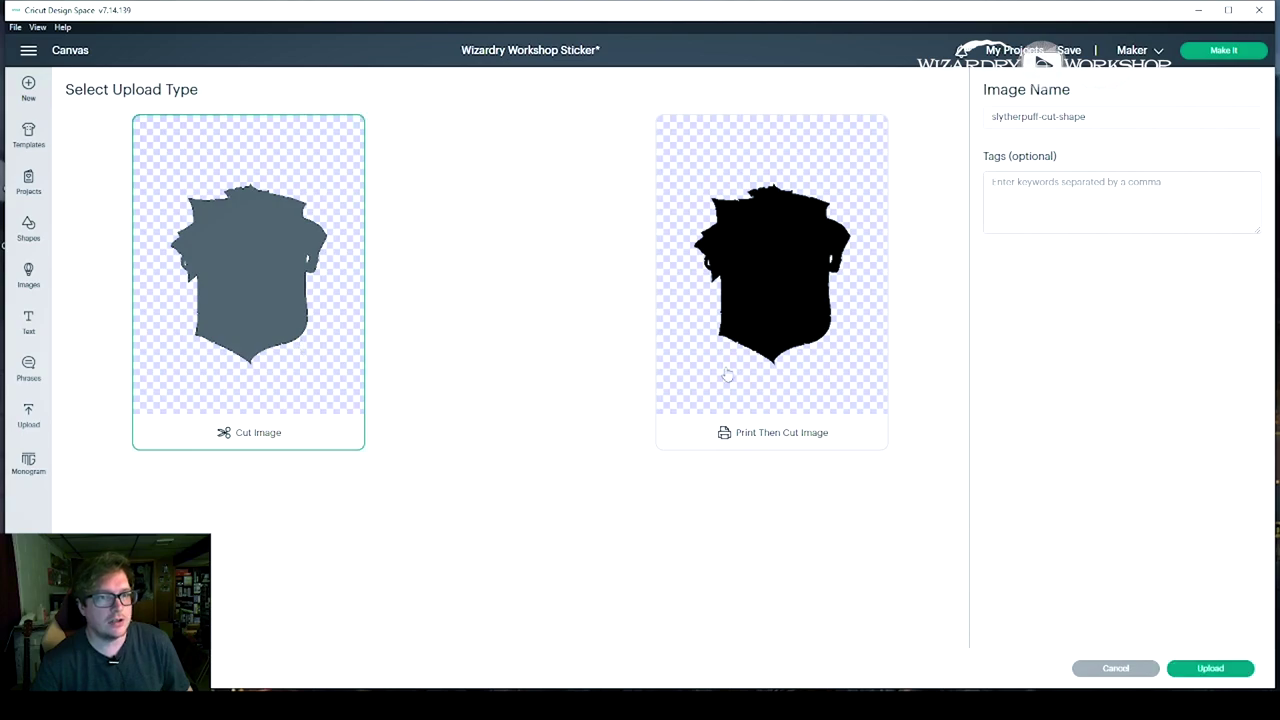
{"action": "left_click", "coordinate": [778, 370]}
{"action": "left_click", "coordinate": [175, 323]}
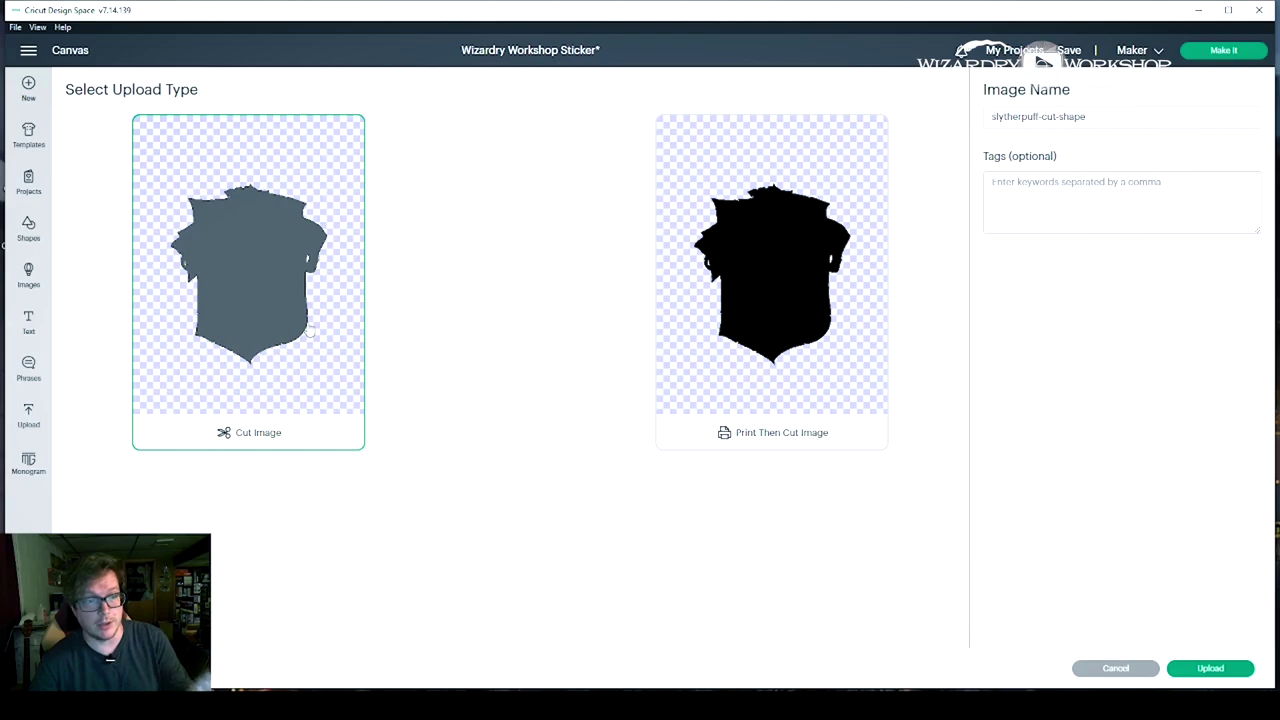
{"action": "left_click", "coordinate": [1200, 670]}
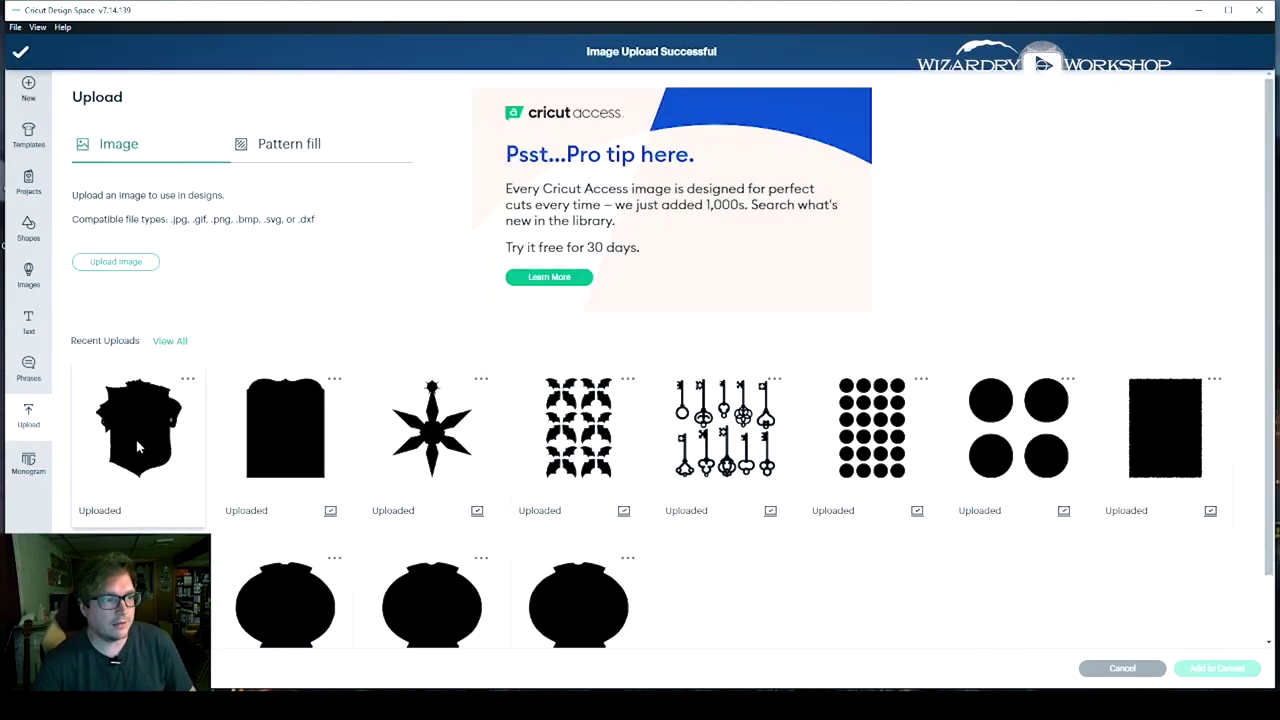
{"action": "left_click", "coordinate": [139, 449]}
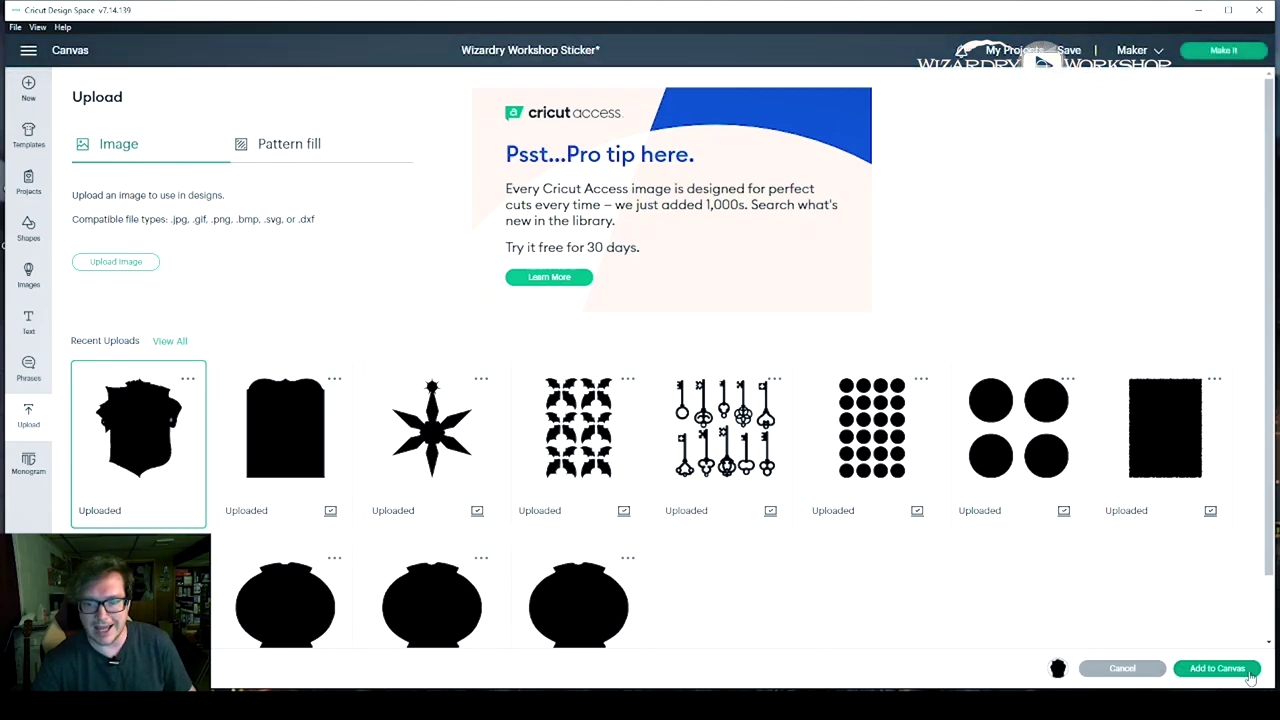
{"action": "left_click", "coordinate": [1212, 672]}
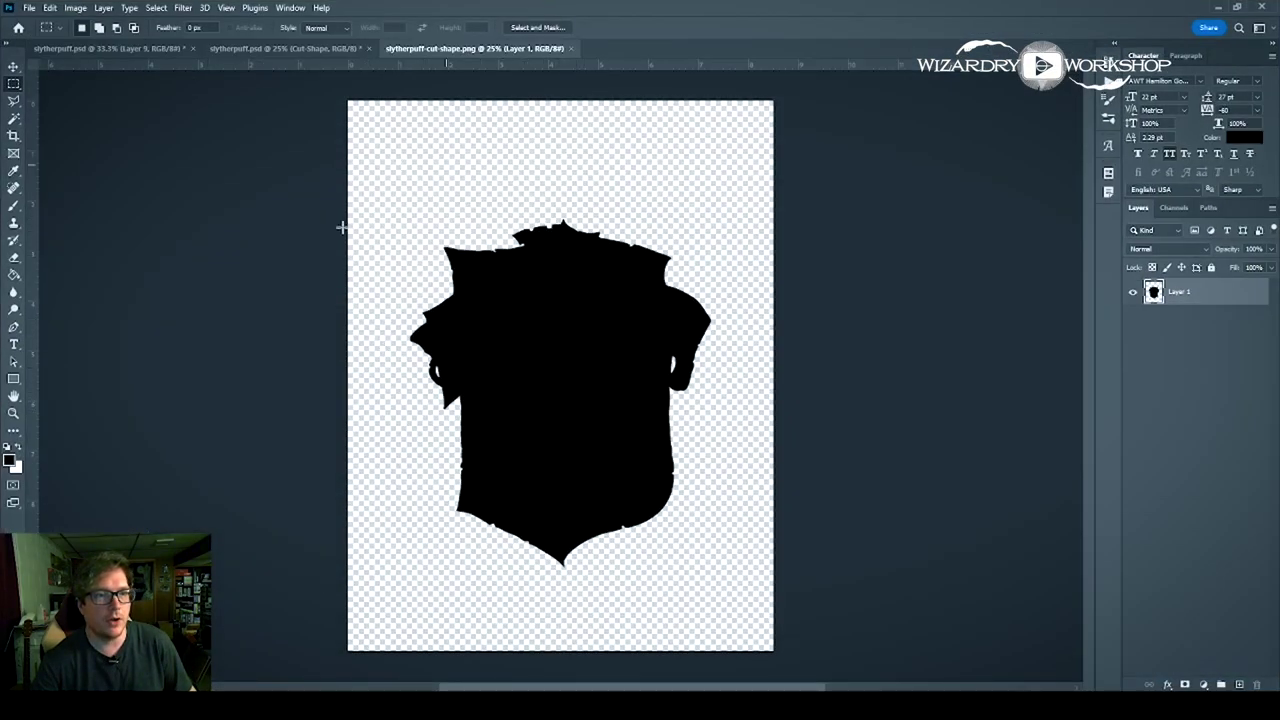
Step: In Photoshop, select the entire slytherpuff-cut-shape.png canvas and copy the silhouette to the clipboard
{"action": "key", "text": "v"}
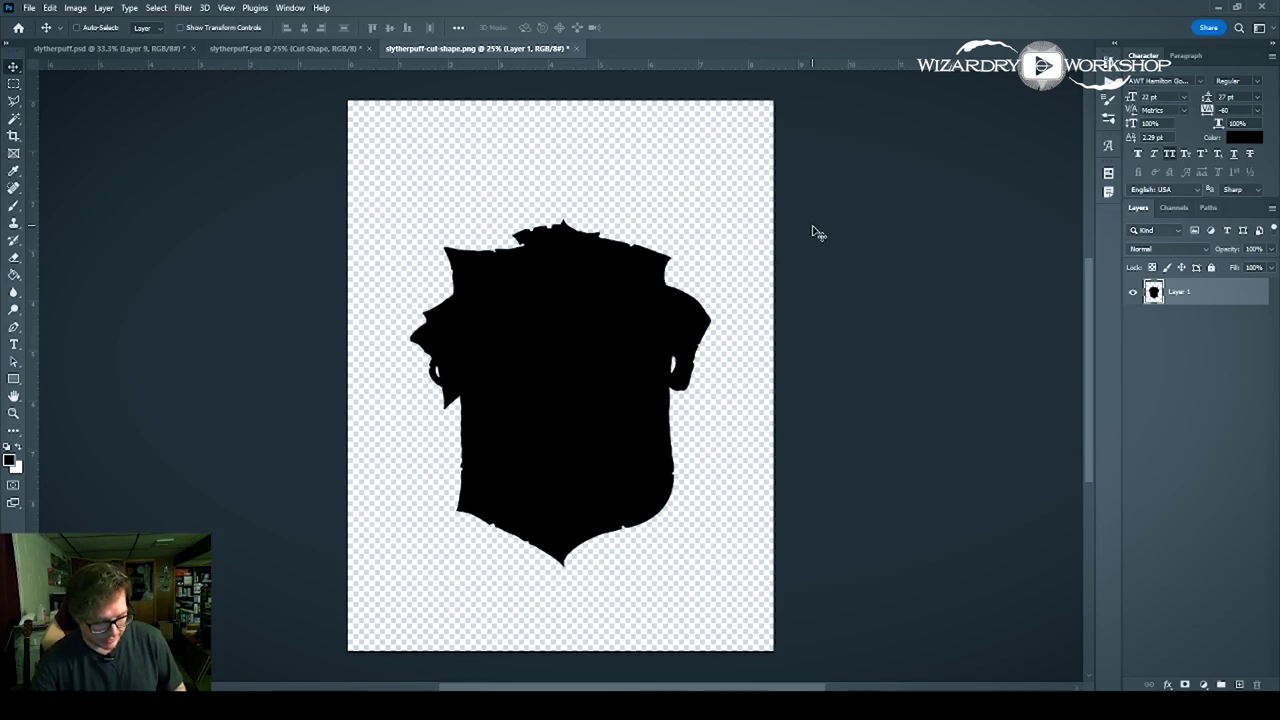
{"action": "key", "text": "ctrl+a"}
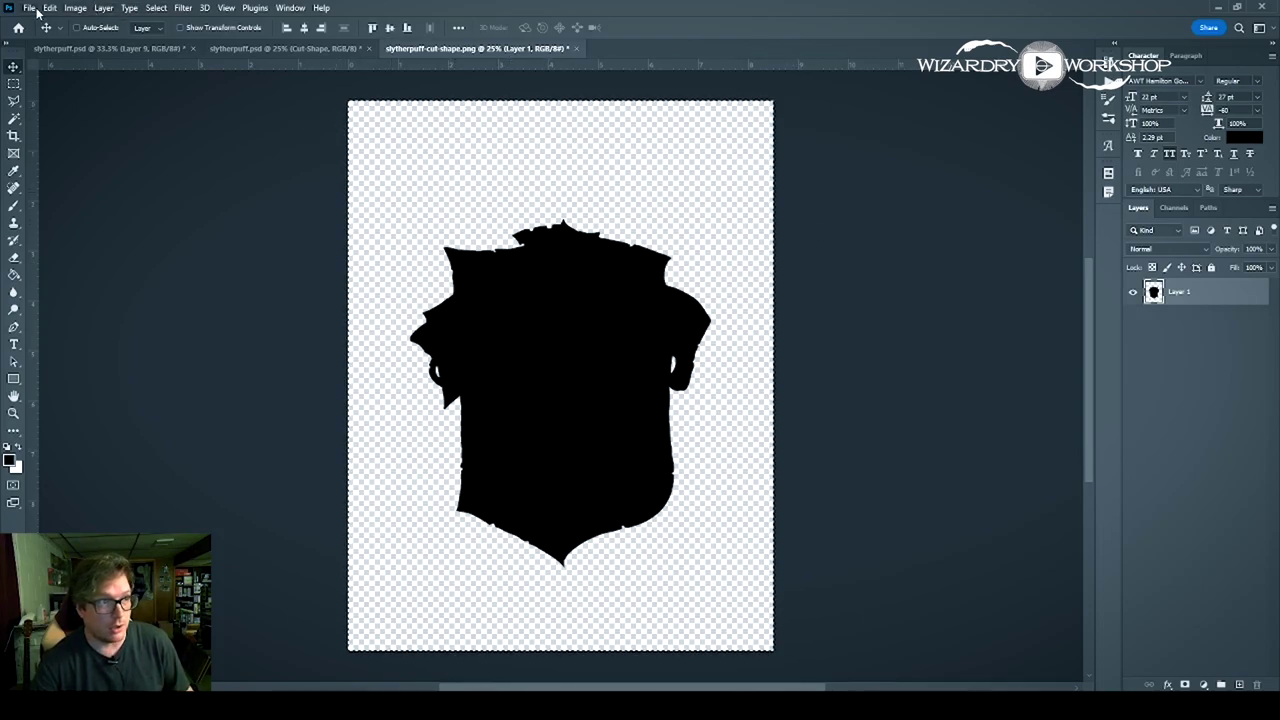
{"action": "left_click", "coordinate": [49, 8]}
{"action": "left_click", "coordinate": [49, 8]}
{"action": "left_click", "coordinate": [49, 8]}
{"action": "left_click", "coordinate": [57, 116]}
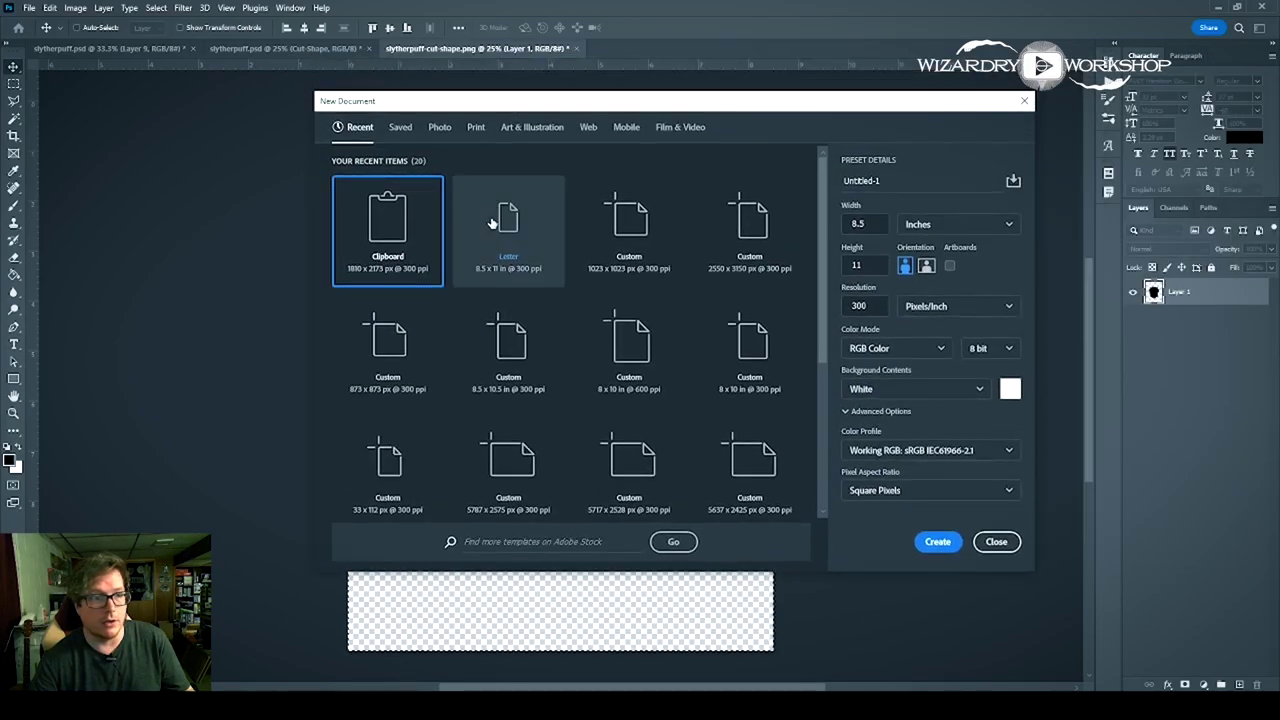
Step: Check the copied silhouette's dimensions with the Clipboard preset of a new document, set the units to inches and select the width value
{"action": "left_click", "coordinate": [491, 222]}
{"action": "left_click", "coordinate": [385, 240]}
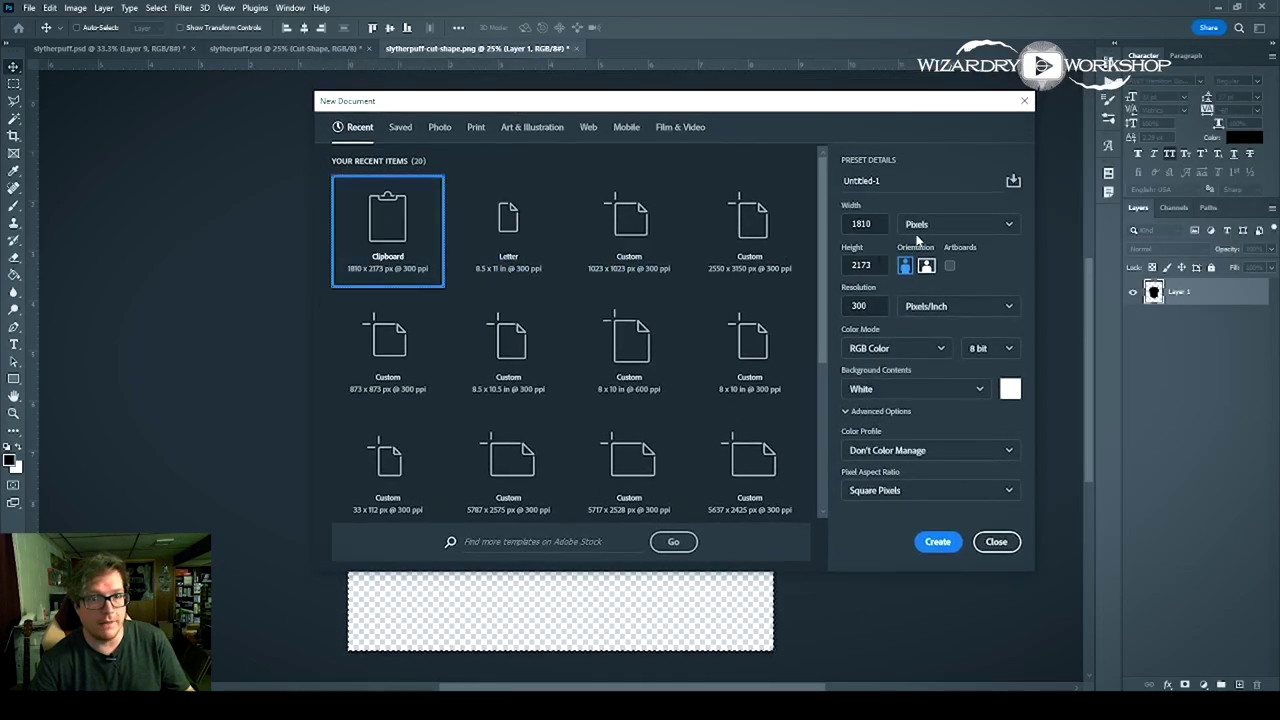
{"action": "left_click", "coordinate": [861, 224]}
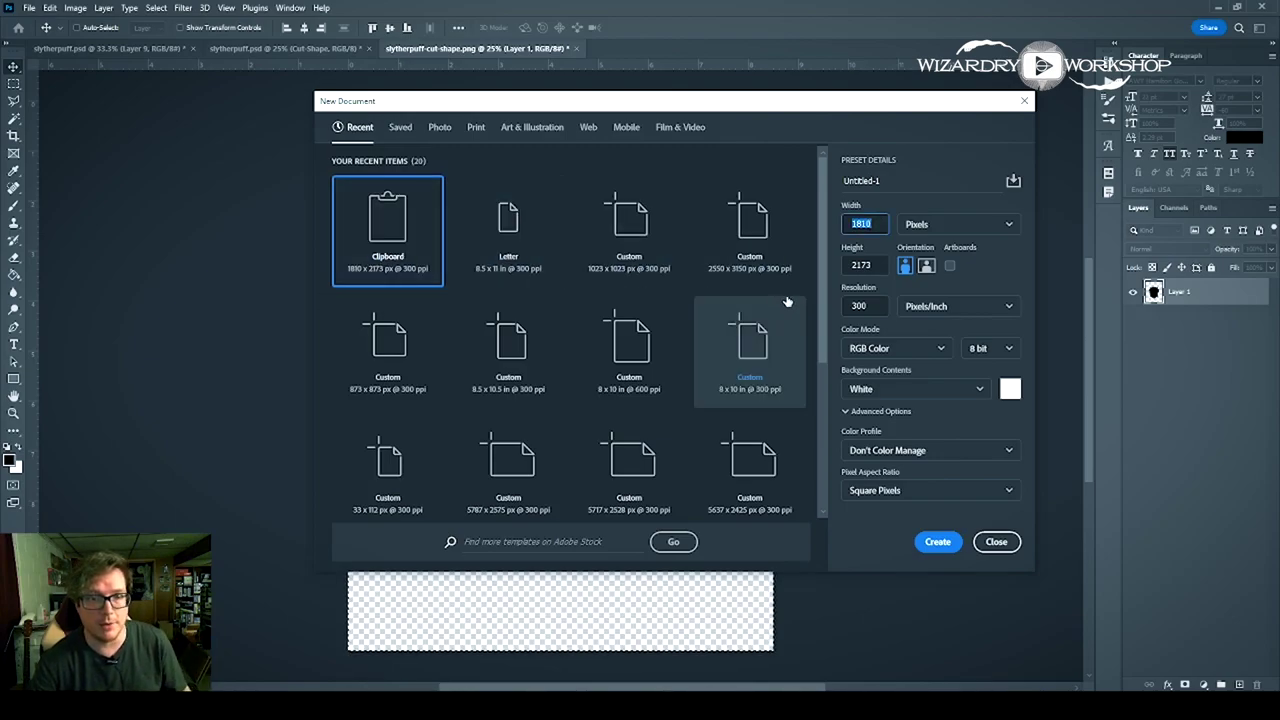
{"action": "key", "text": "Tab"}
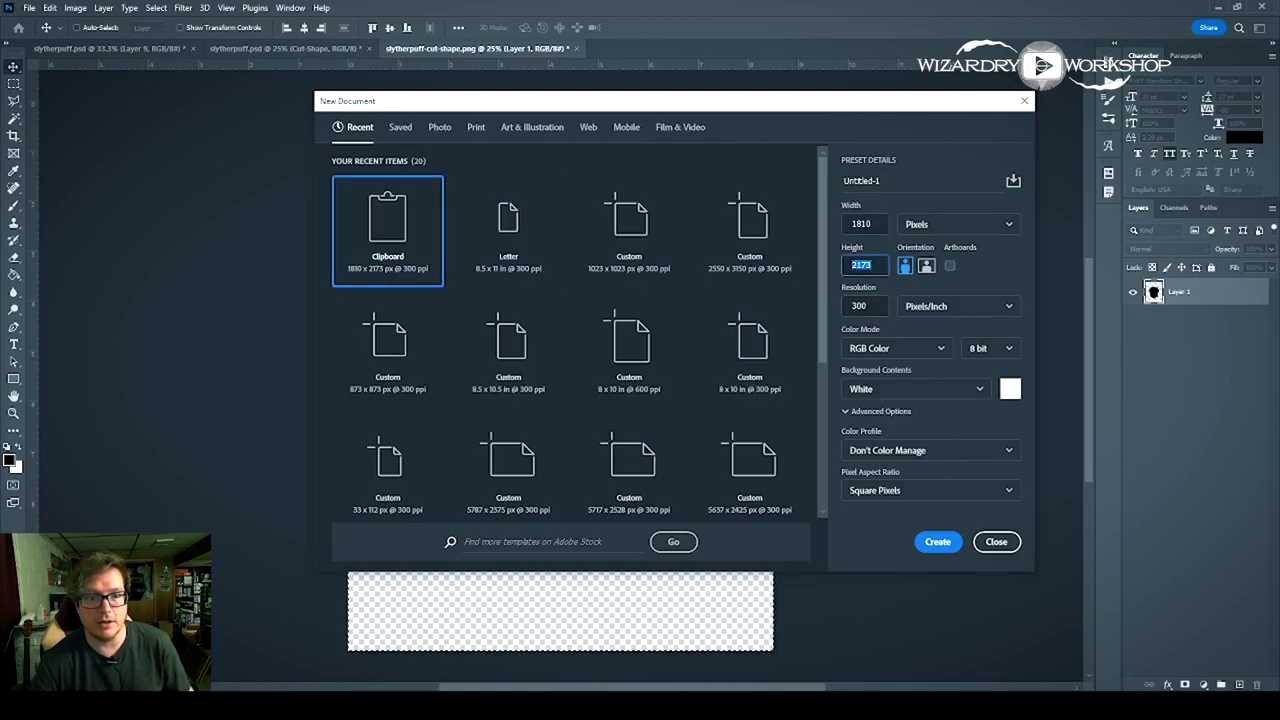
{"action": "left_click", "coordinate": [870, 224]}
{"action": "key", "text": "Tab"}
{"action": "left_click_drag", "start_coordinate": [798, 100], "coordinate": [753, 128]}
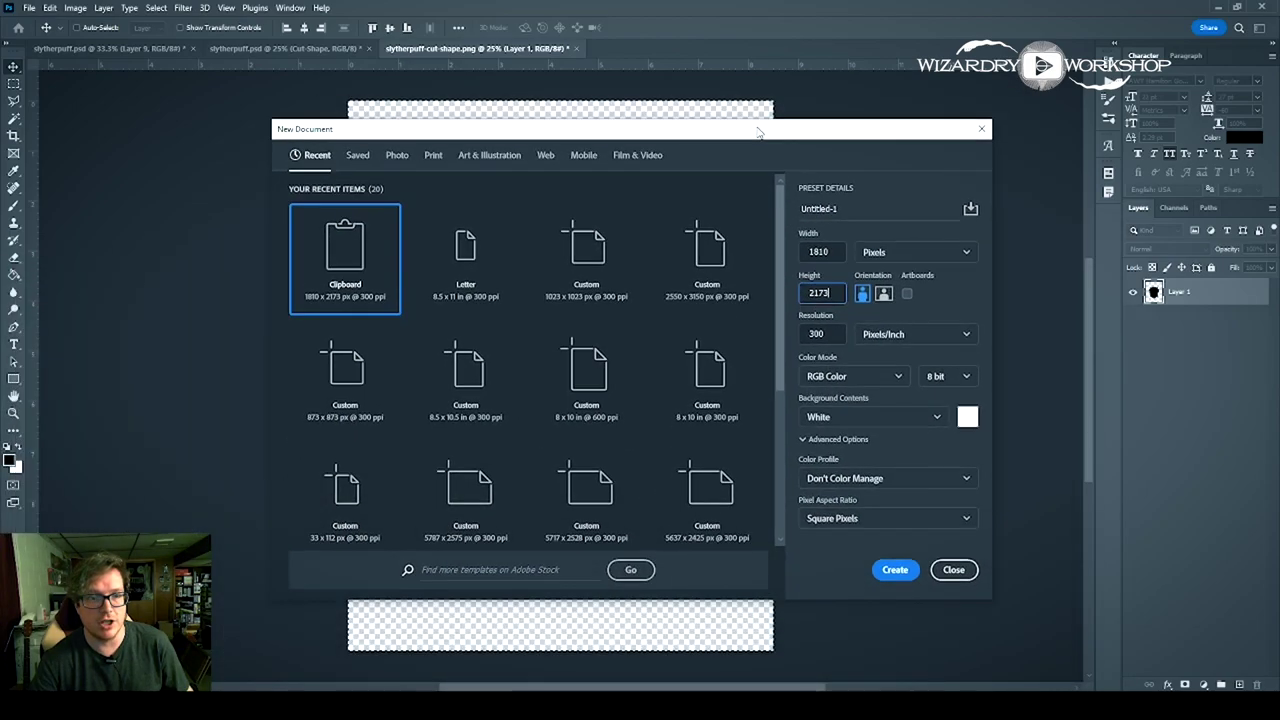
{"action": "left_click", "coordinate": [904, 252]}
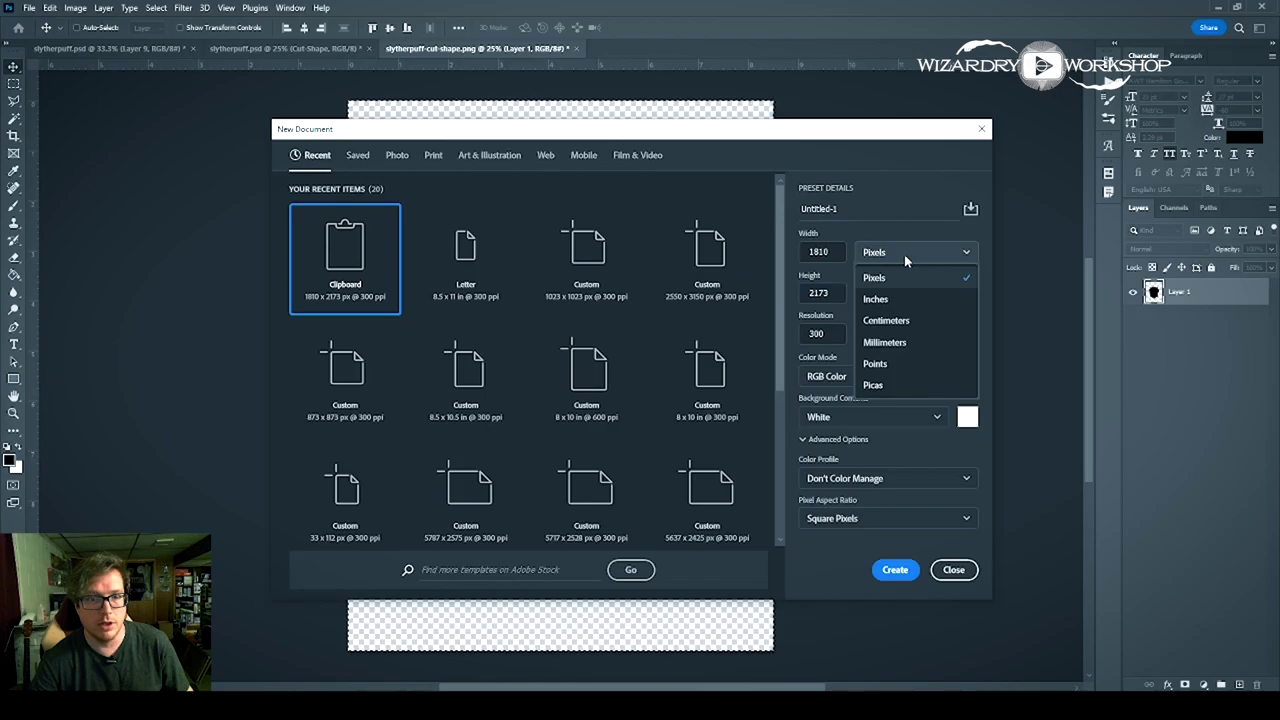
{"action": "left_click", "coordinate": [878, 296]}
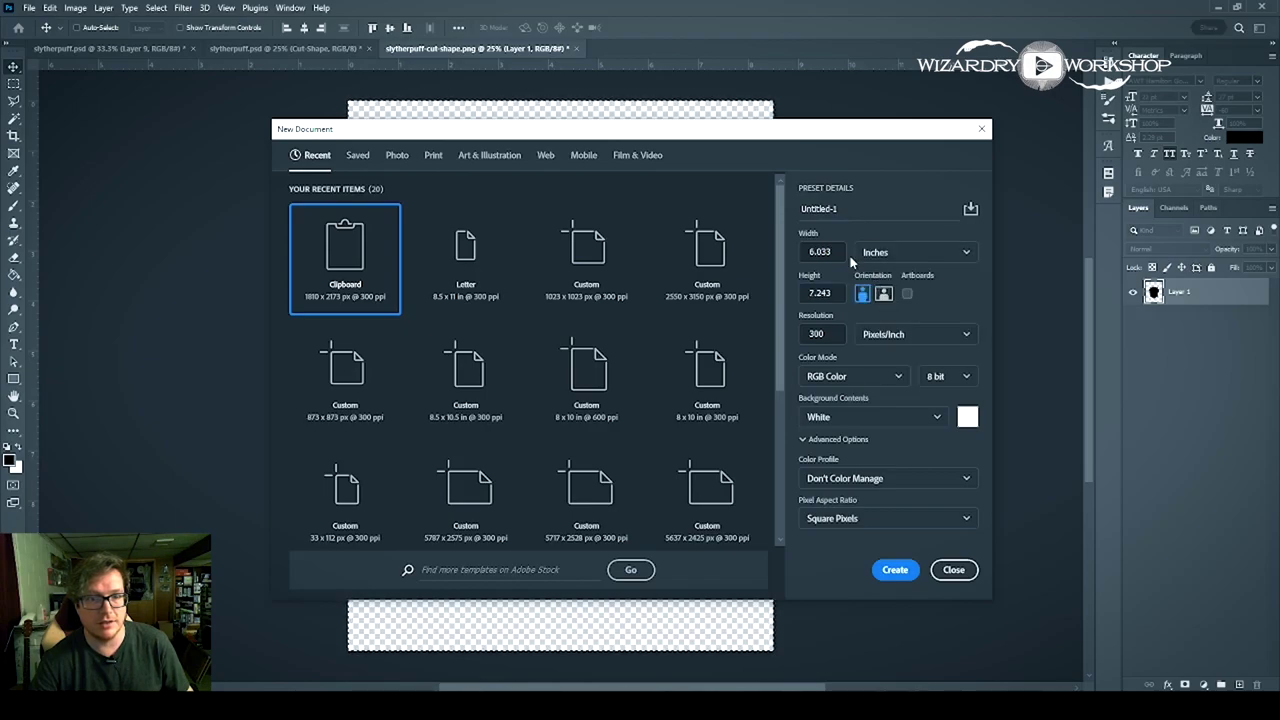
{"action": "left_click_drag", "start_coordinate": [834, 252], "coordinate": [795, 258]}
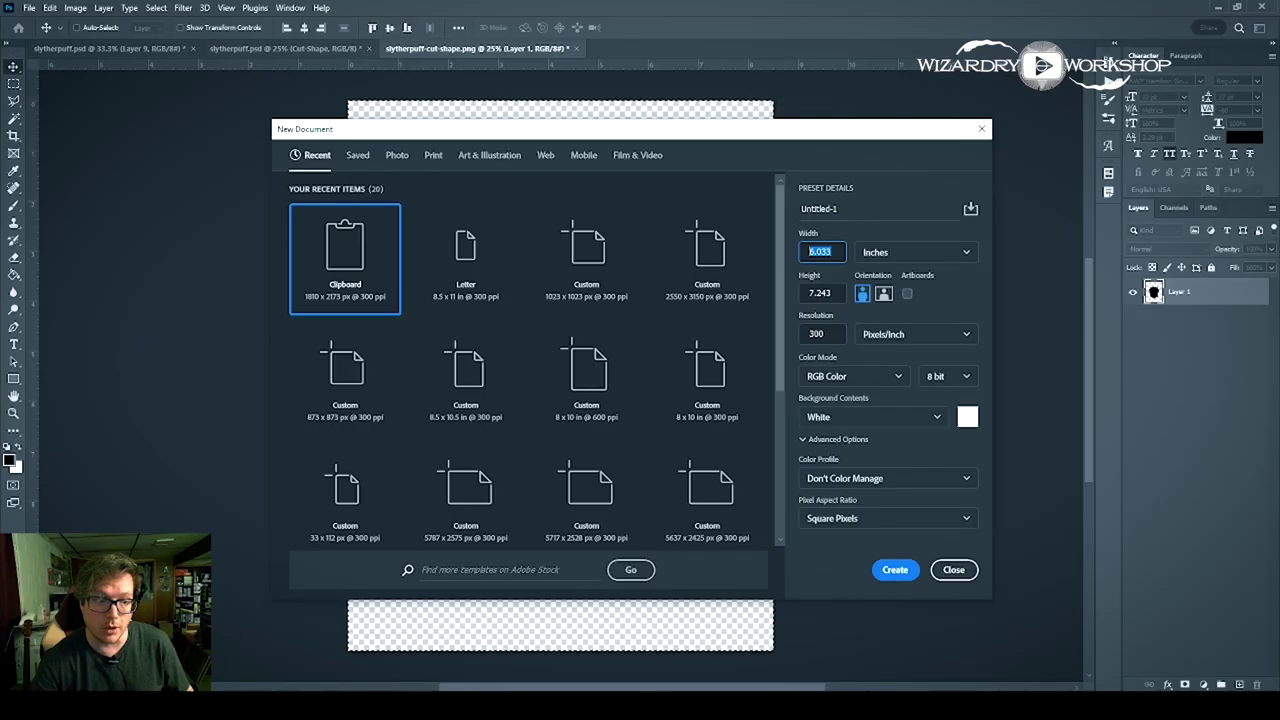
Step: Switch to Cricut Design Space, lock the silhouette's proportions and set its width to 6.033 inches
{"action": "key", "text": "alt+Tab"}
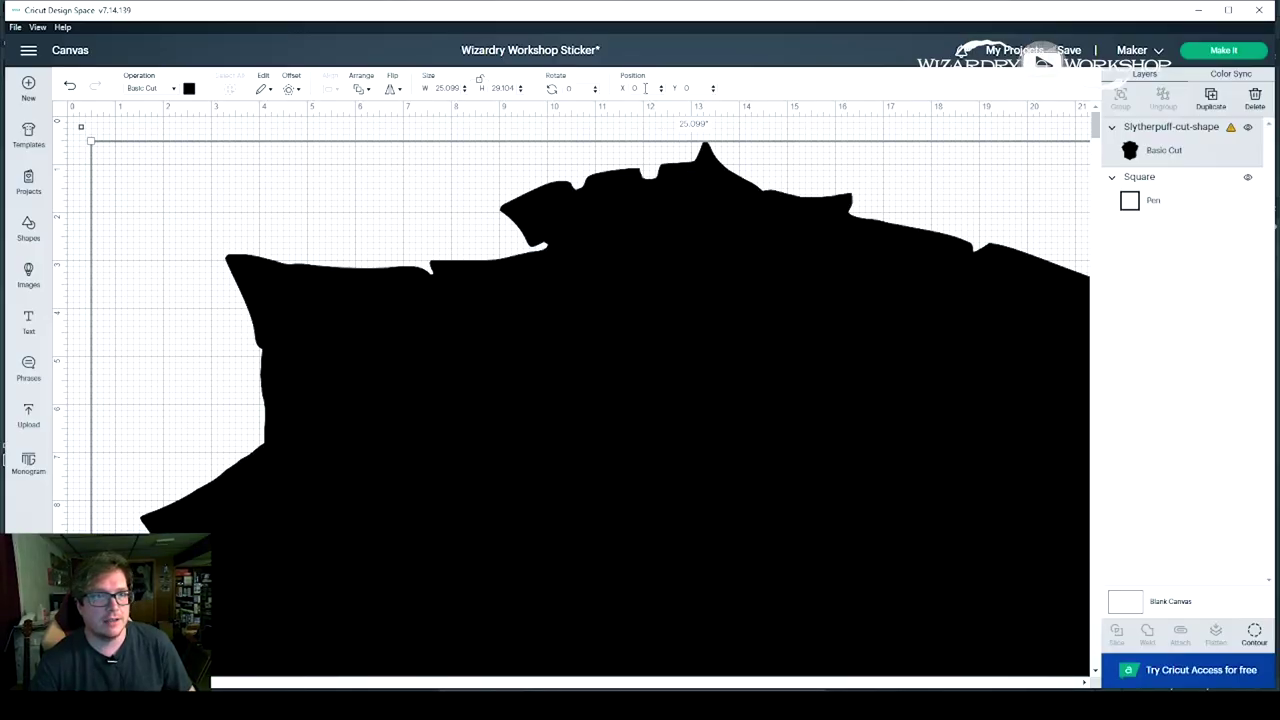
{"action": "left_click", "coordinate": [450, 88]}
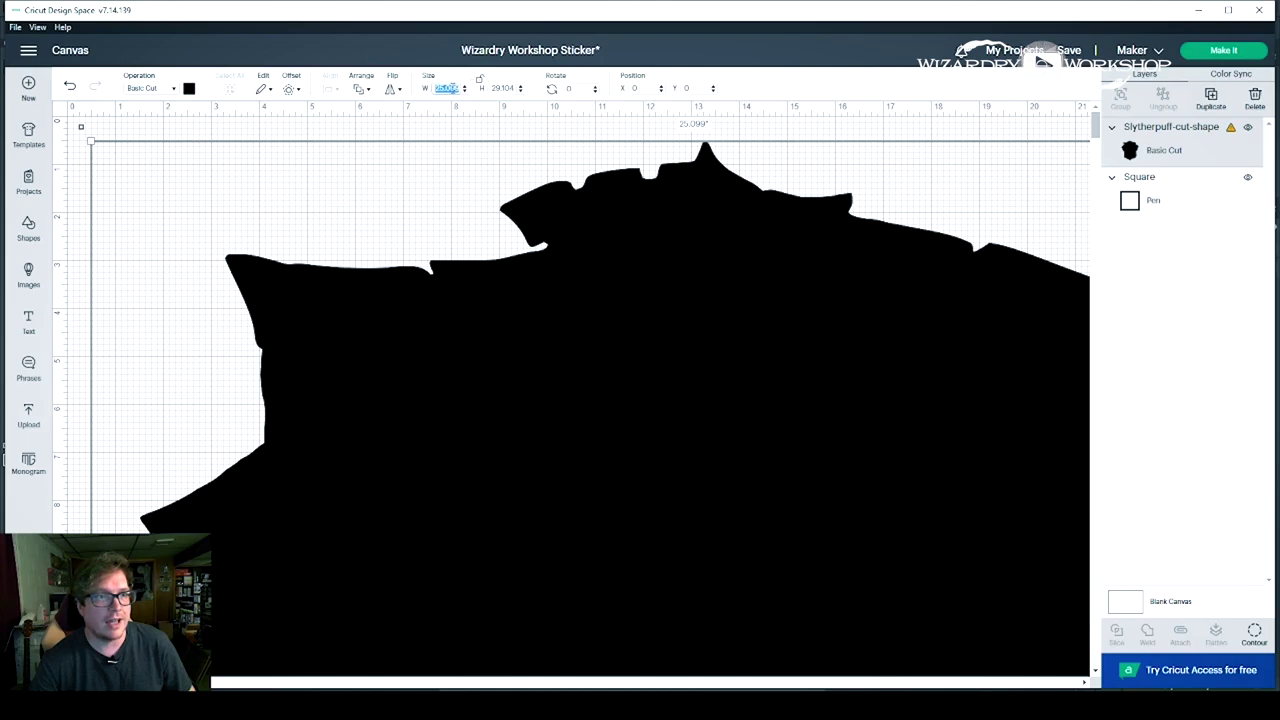
{"action": "left_click", "coordinate": [480, 82]}
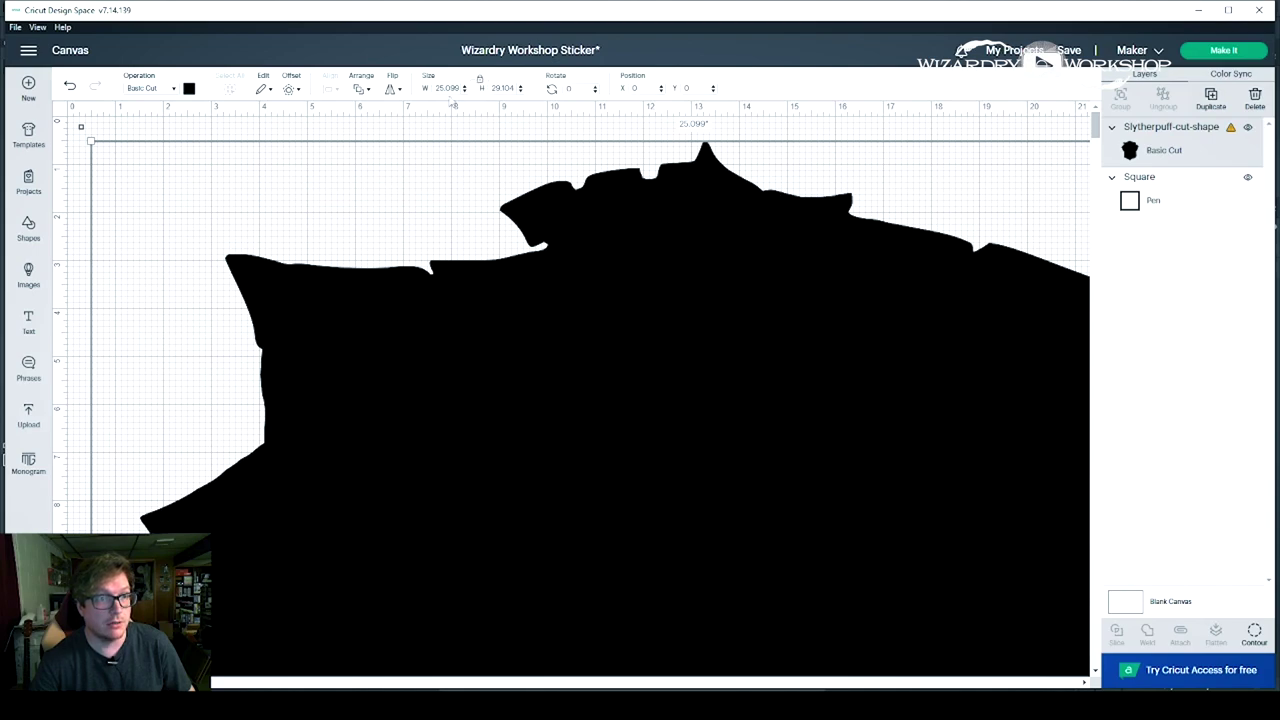
{"action": "left_click", "coordinate": [448, 88]}
{"action": "type", "text": "6.083"}
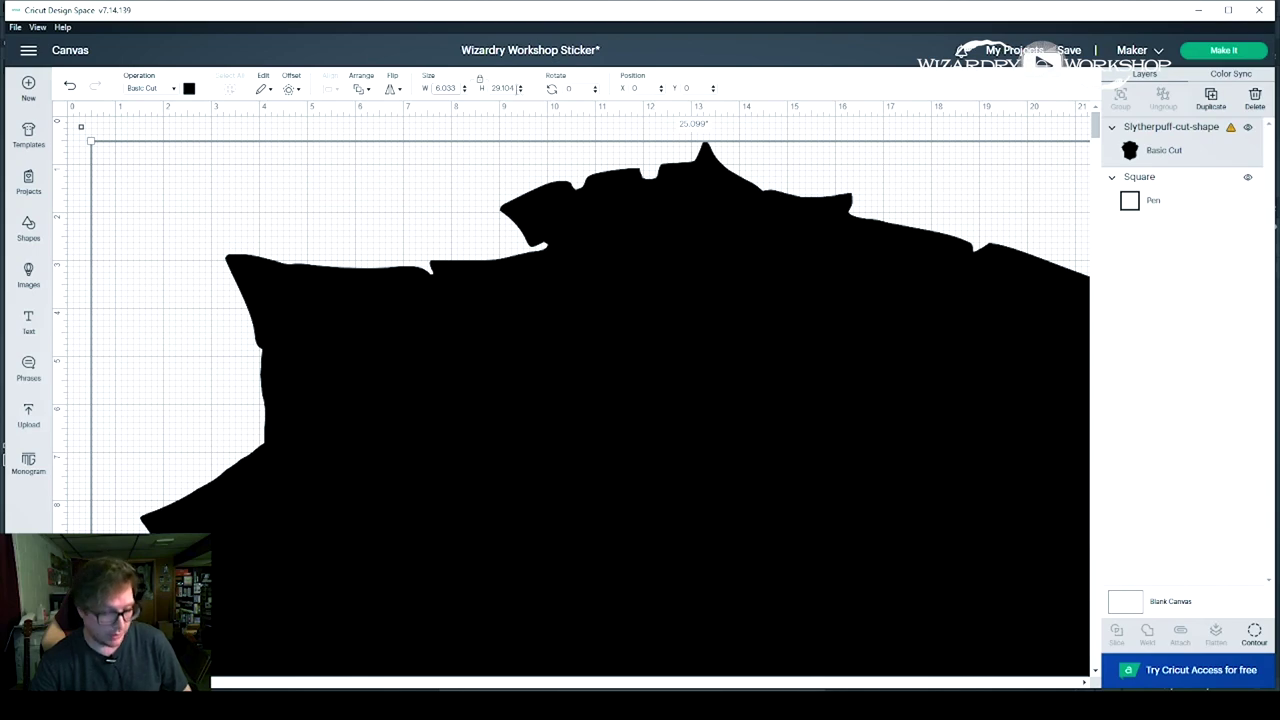
{"action": "key", "text": "Return"}
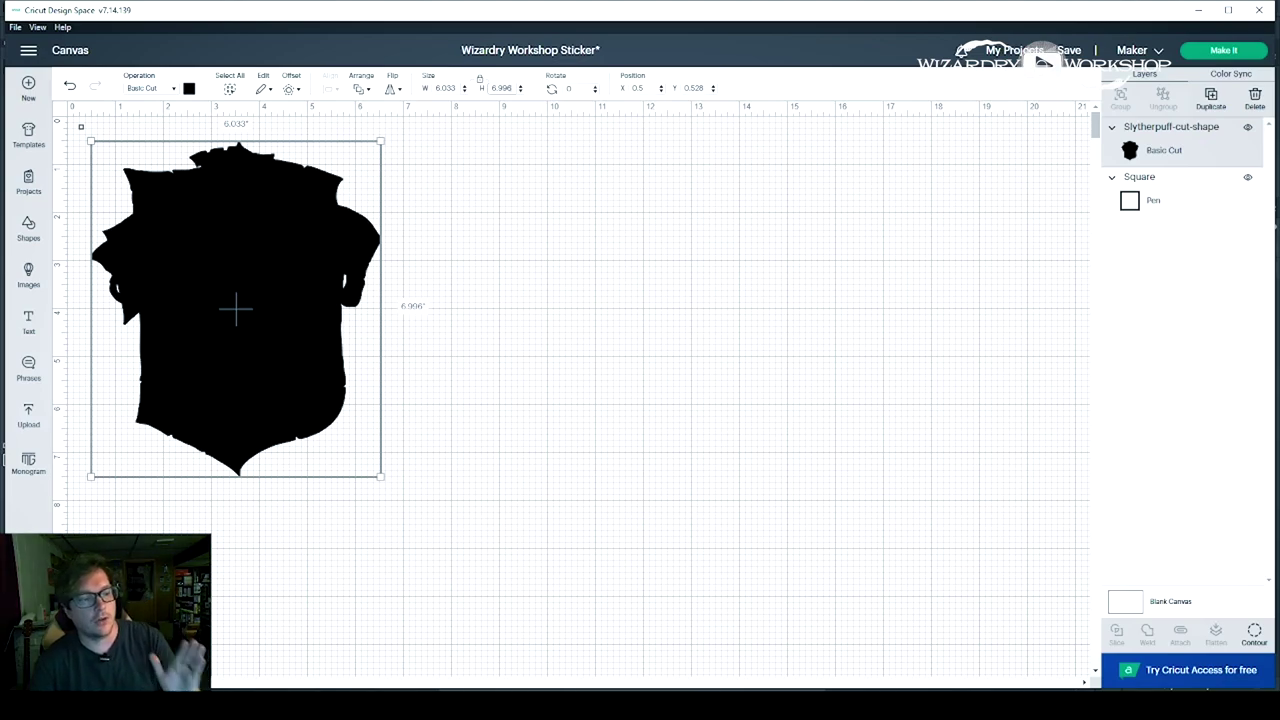
Step: Return to Photoshop and close the New Document dialog without creating a document
{"action": "key", "text": "alt+Tab"}
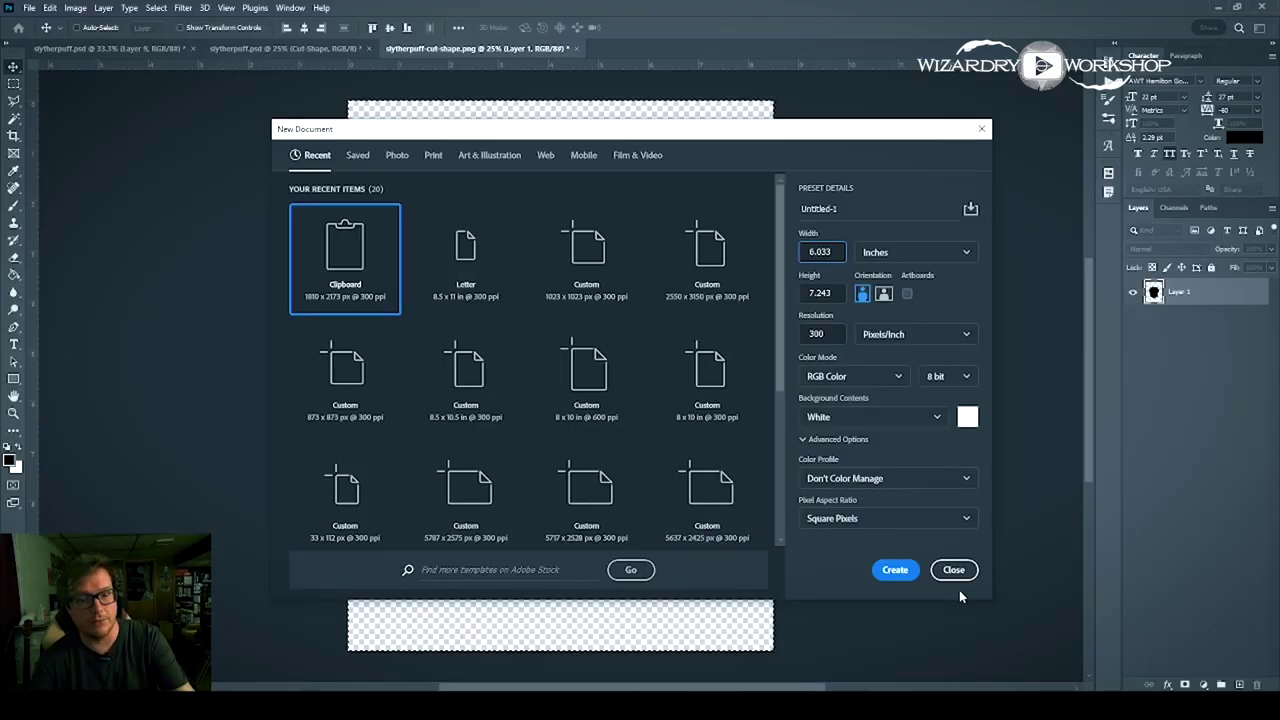
{"action": "left_click", "coordinate": [954, 574]}
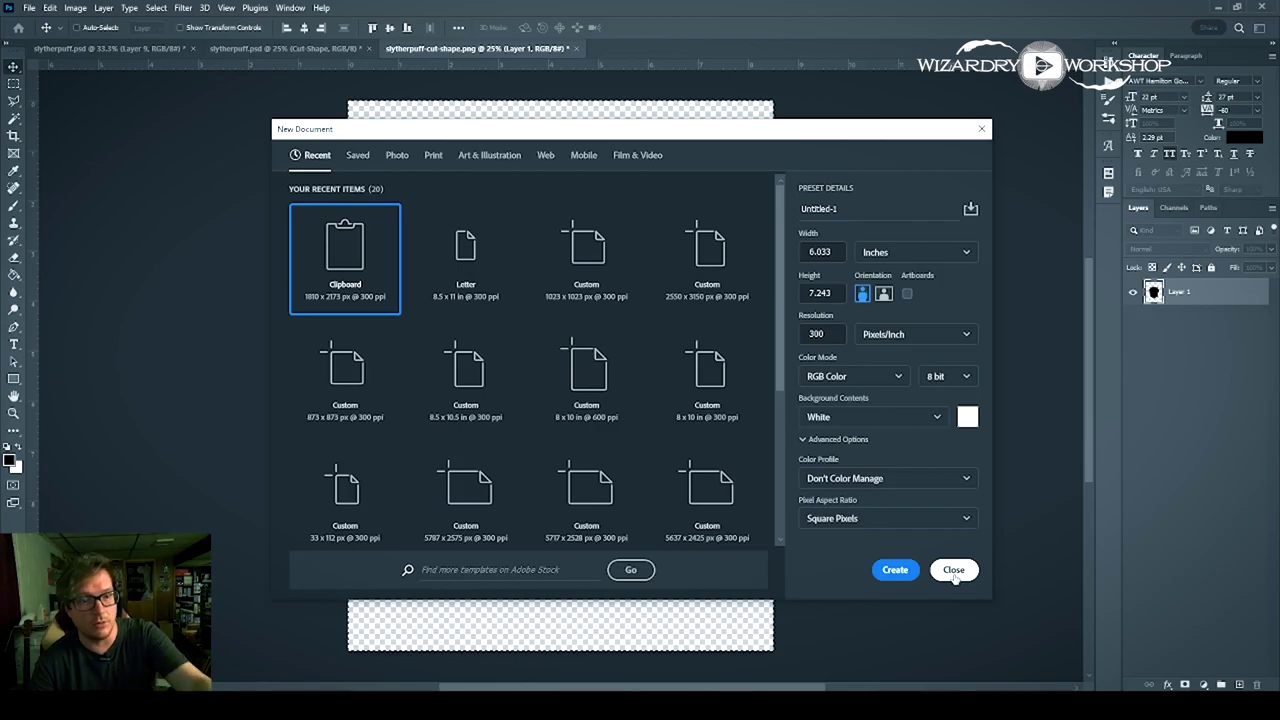
{"action": "left_click", "coordinate": [953, 570]}
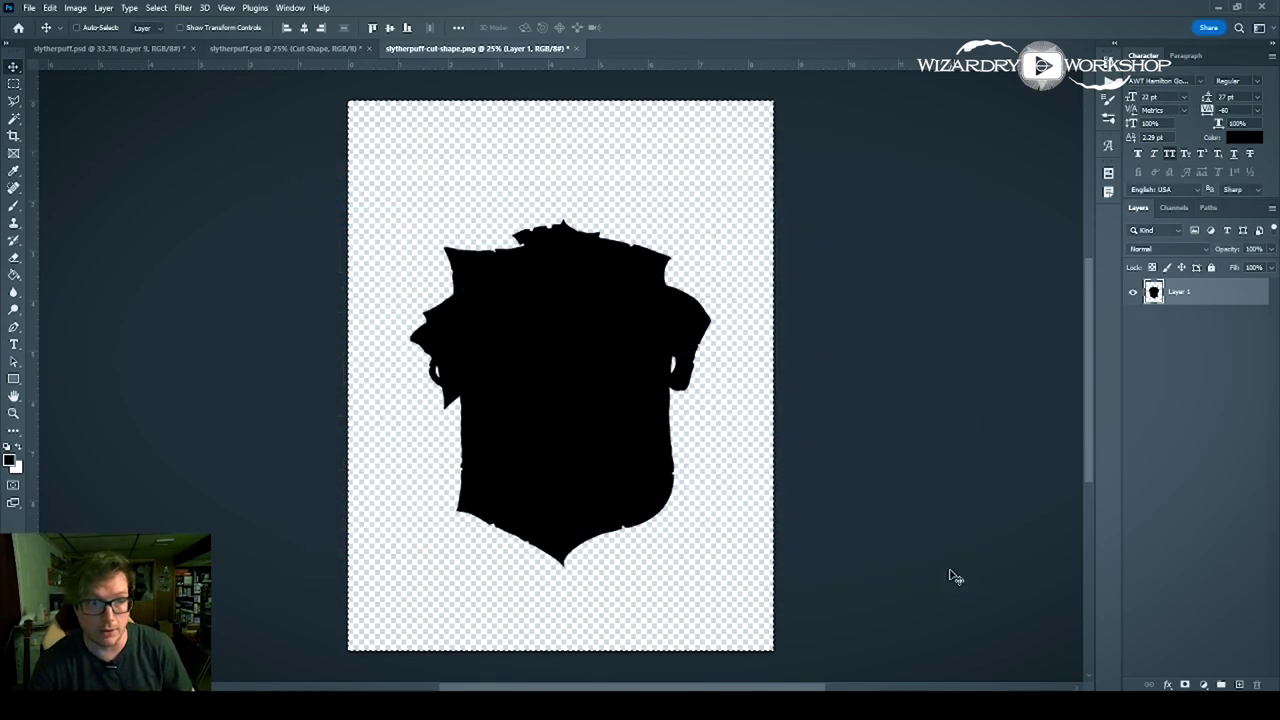
Step: Clear the selection and add a horizontal guide at the silhouette's top edge and a vertical guide at its left edge
{"action": "left_click", "coordinate": [14, 83]}
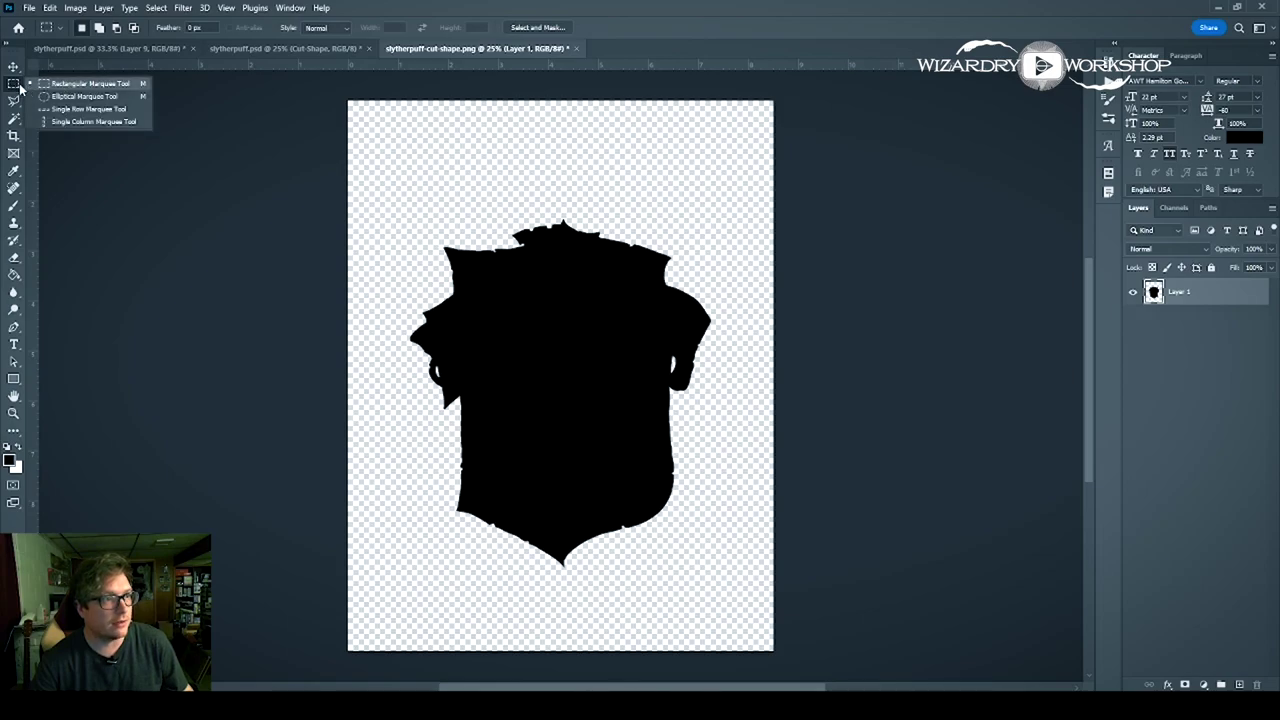
{"action": "left_click", "coordinate": [13, 85]}
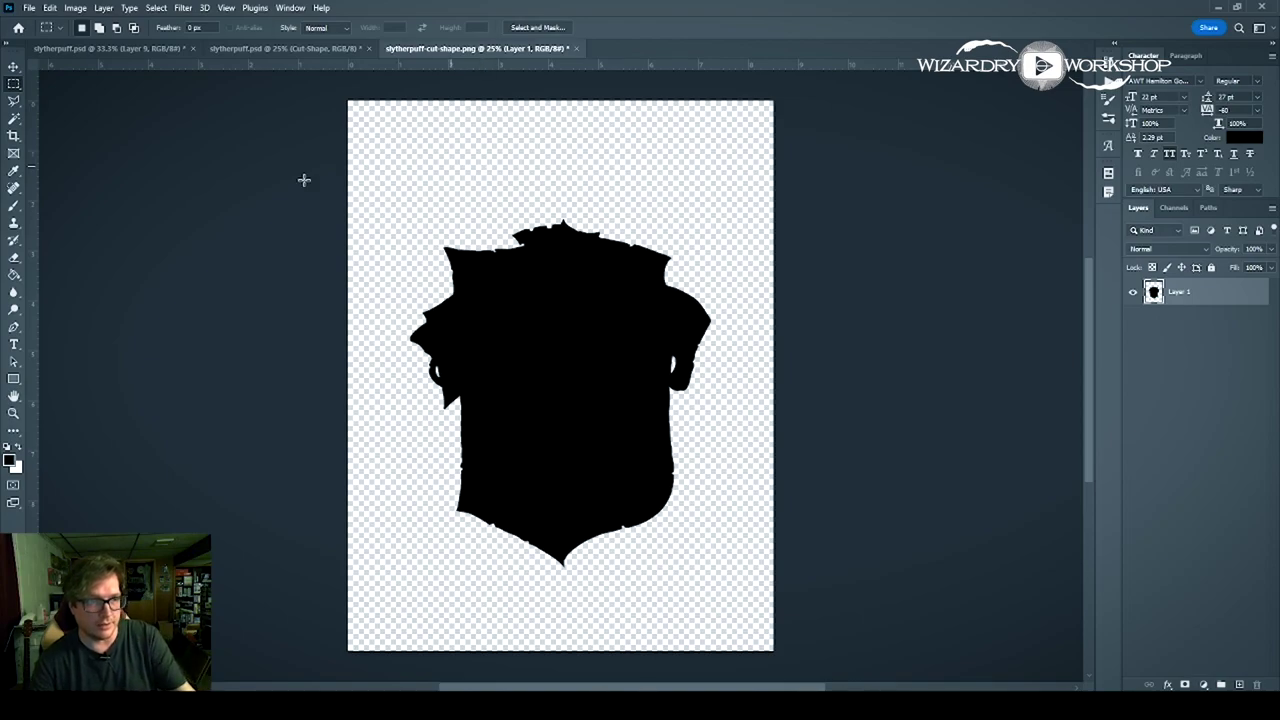
{"action": "key", "text": "v"}
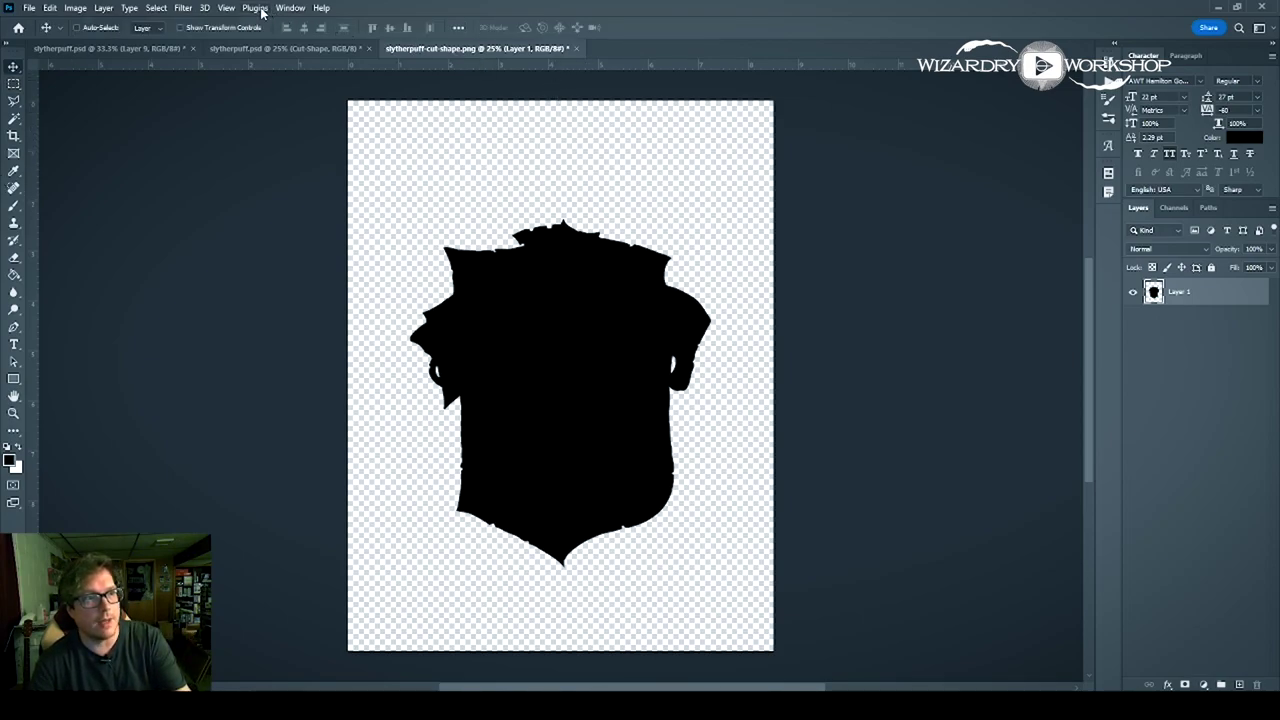
{"action": "left_click", "coordinate": [227, 10]}
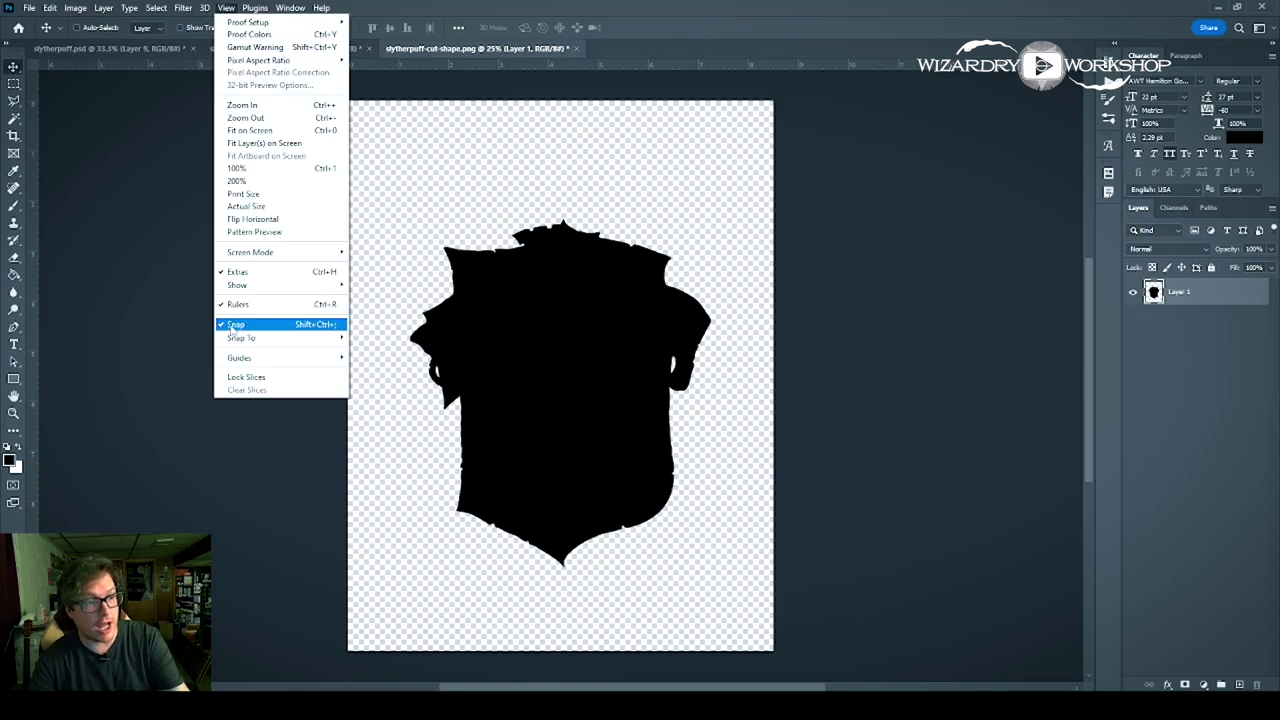
{"action": "left_click", "coordinate": [552, 50]}
{"action": "left_click_drag", "start_coordinate": [542, 66], "coordinate": [588, 217]}
{"action": "left_click_drag", "start_coordinate": [32, 167], "coordinate": [409, 194]}
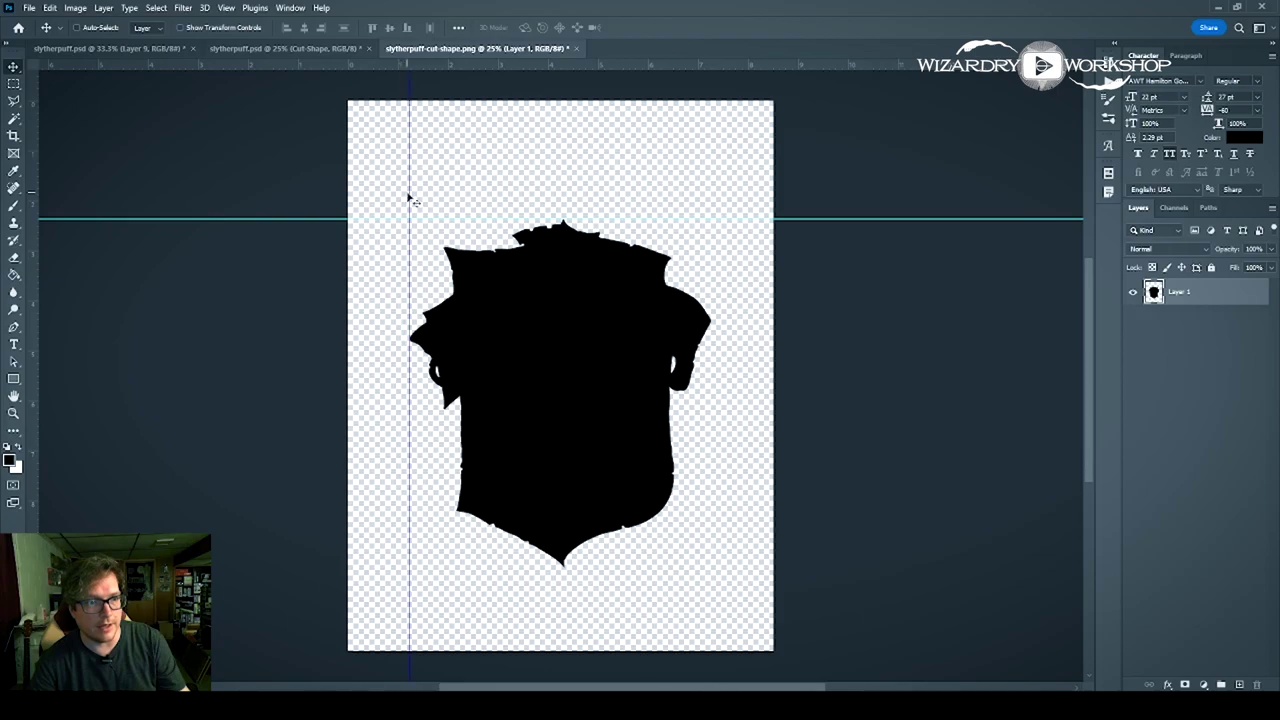
Step: Measure the silhouette's offset with a rectangular marquee from the canvas's top-left corner to the intersection of the two guides
{"action": "left_click", "coordinate": [12, 84]}
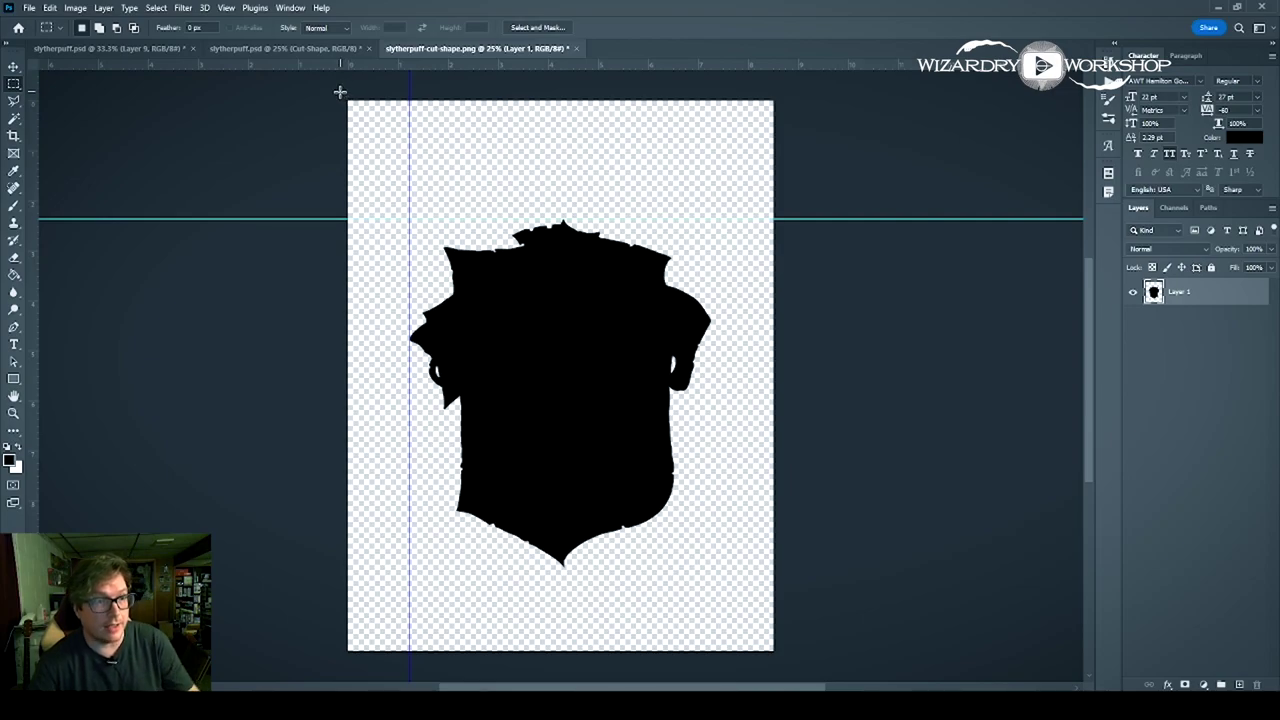
{"action": "left_click_drag", "start_coordinate": [342, 96], "coordinate": [391, 196]}
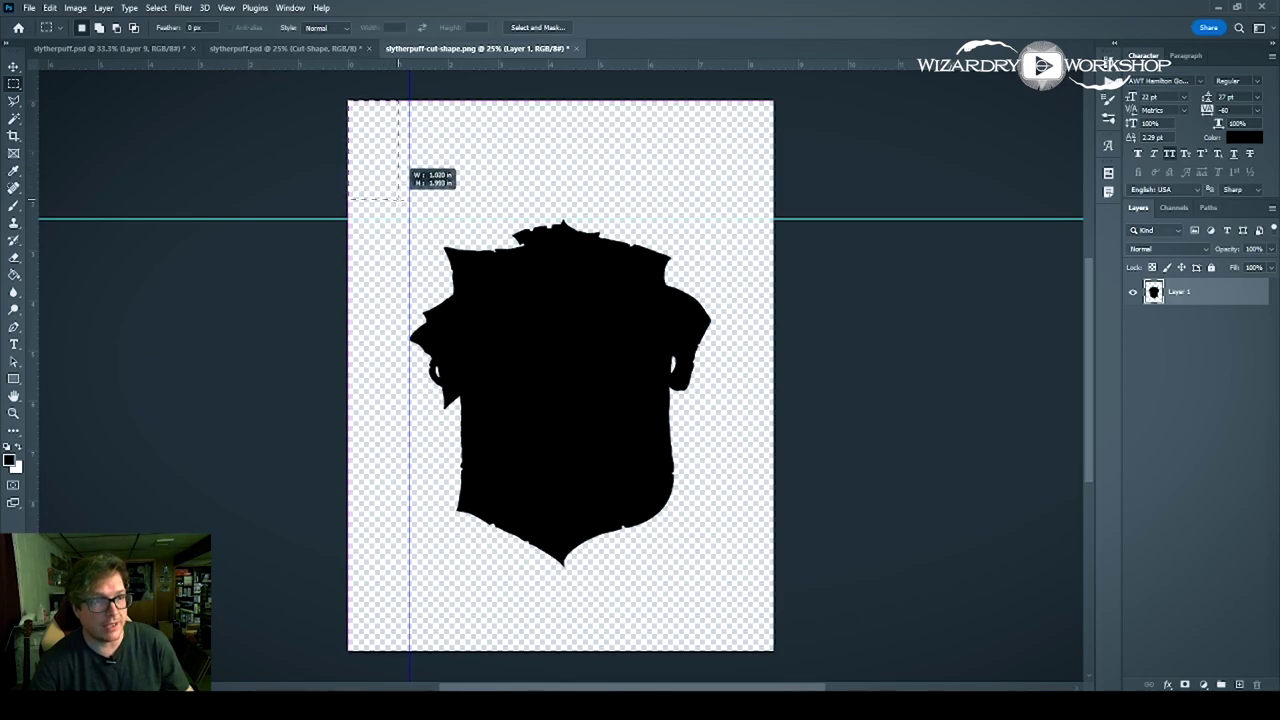
{"action": "left_click_drag", "start_coordinate": [398, 199], "coordinate": [409, 218]}
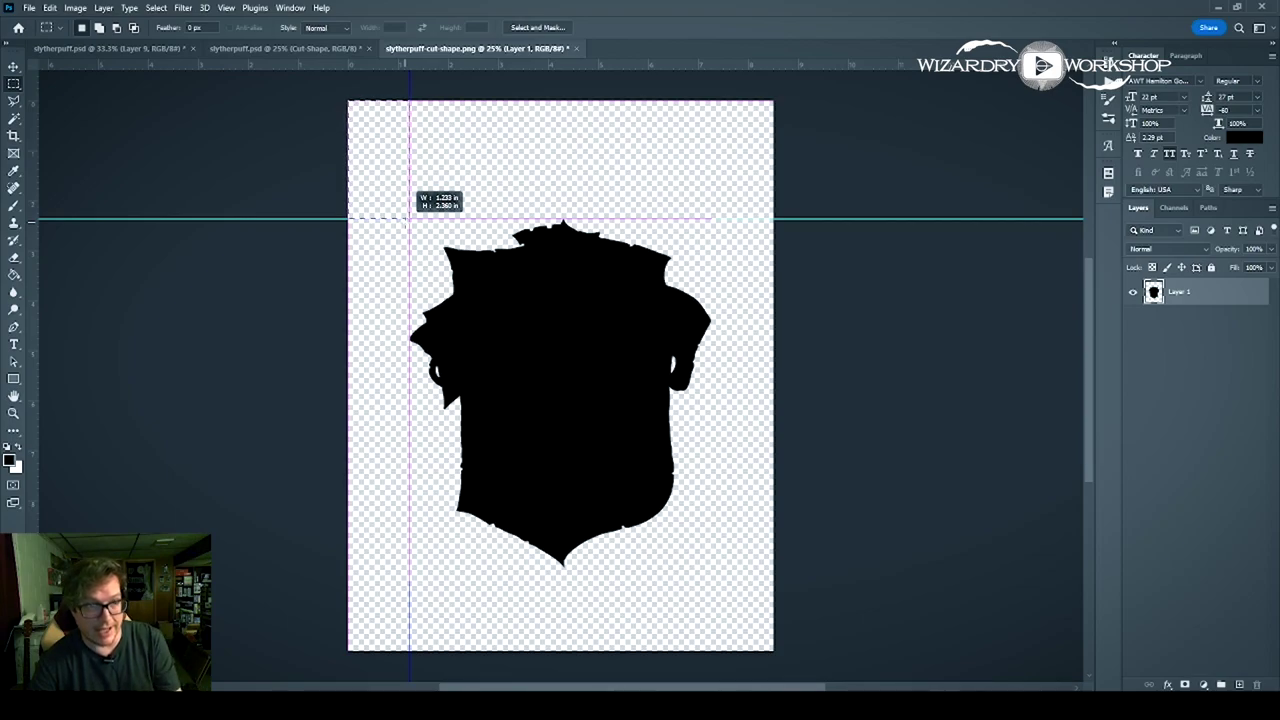
{"action": "left_click_drag", "start_coordinate": [409, 218], "coordinate": [409, 218]}
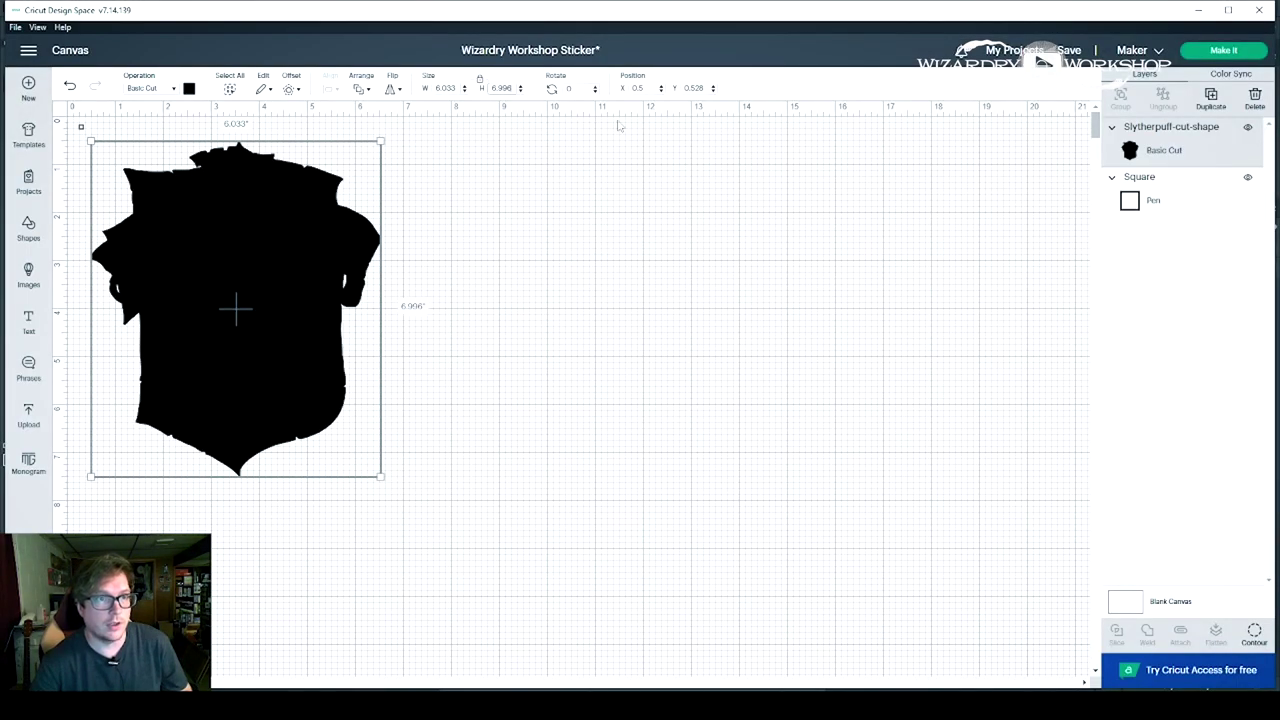
Step: Switch to Cricut Design Space and set the silhouette's position to X 1.233 and Y 2.360, remeasuring the offset in Photoshop in between
{"action": "left_click", "coordinate": [631, 87]}
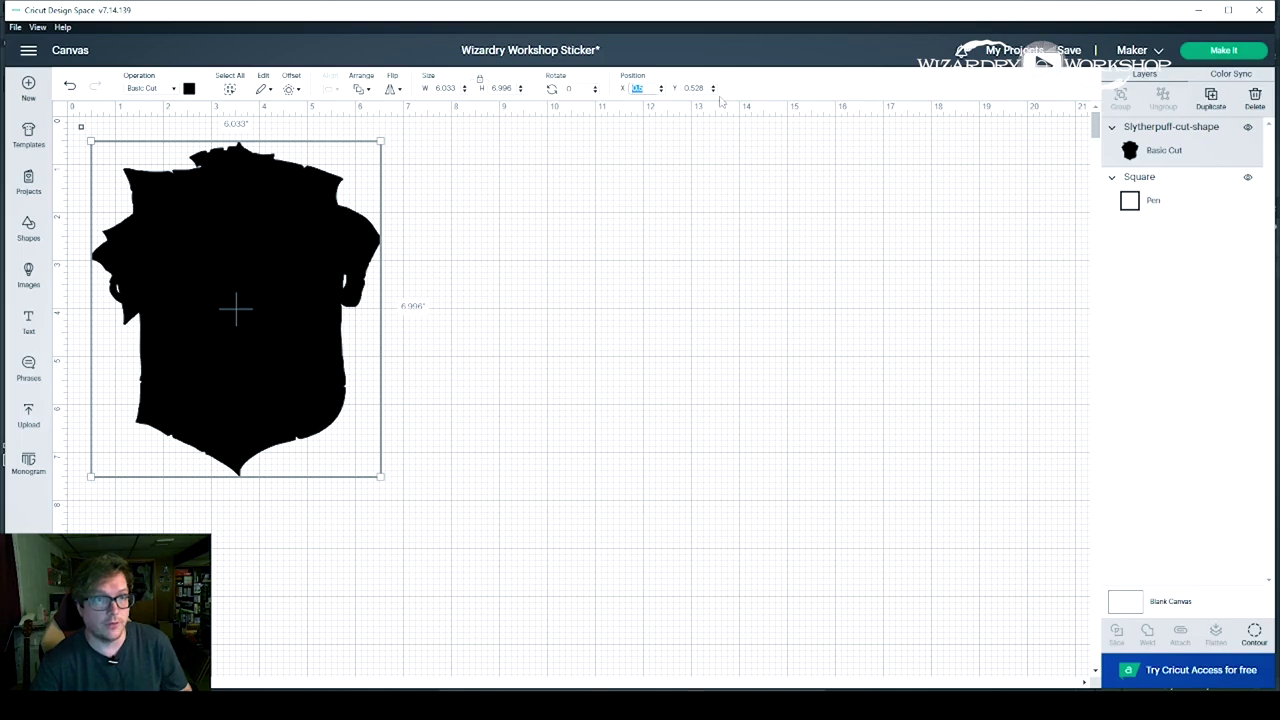
{"action": "type", "text": "1.233"}
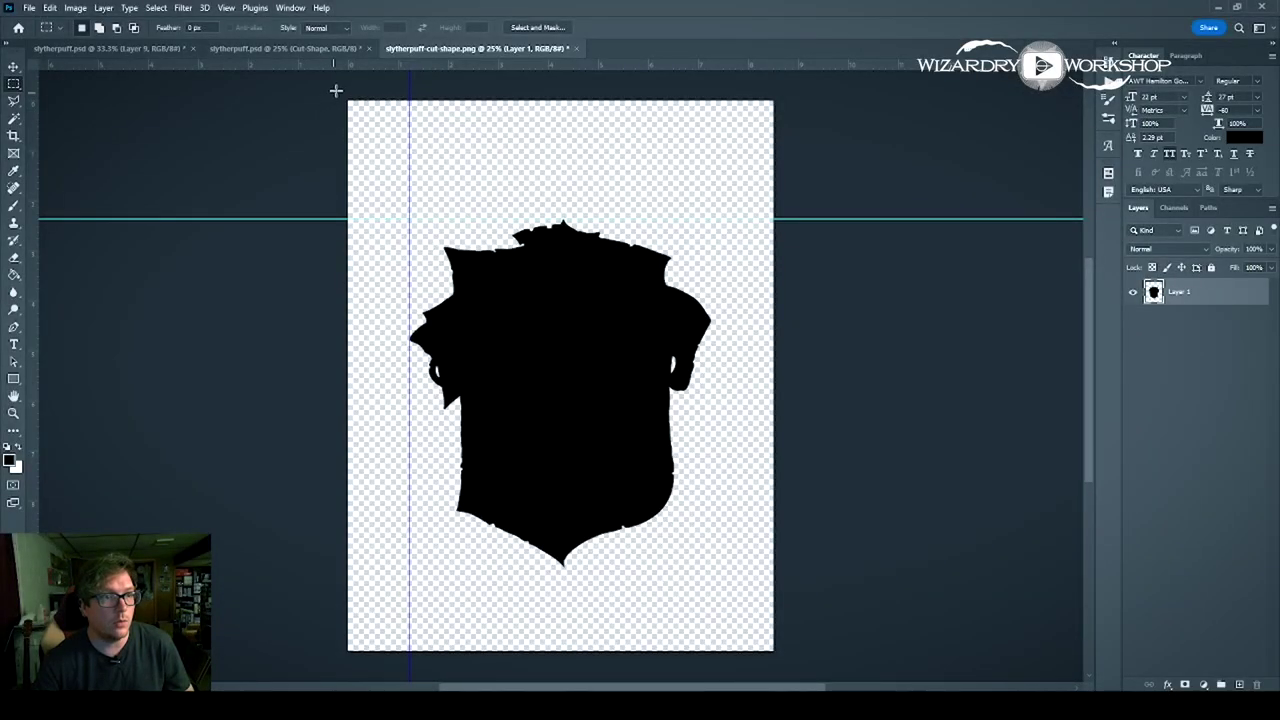
{"action": "left_click_drag", "start_coordinate": [348, 100], "coordinate": [410, 218]}
{"action": "key", "text": "ctrl+d"}
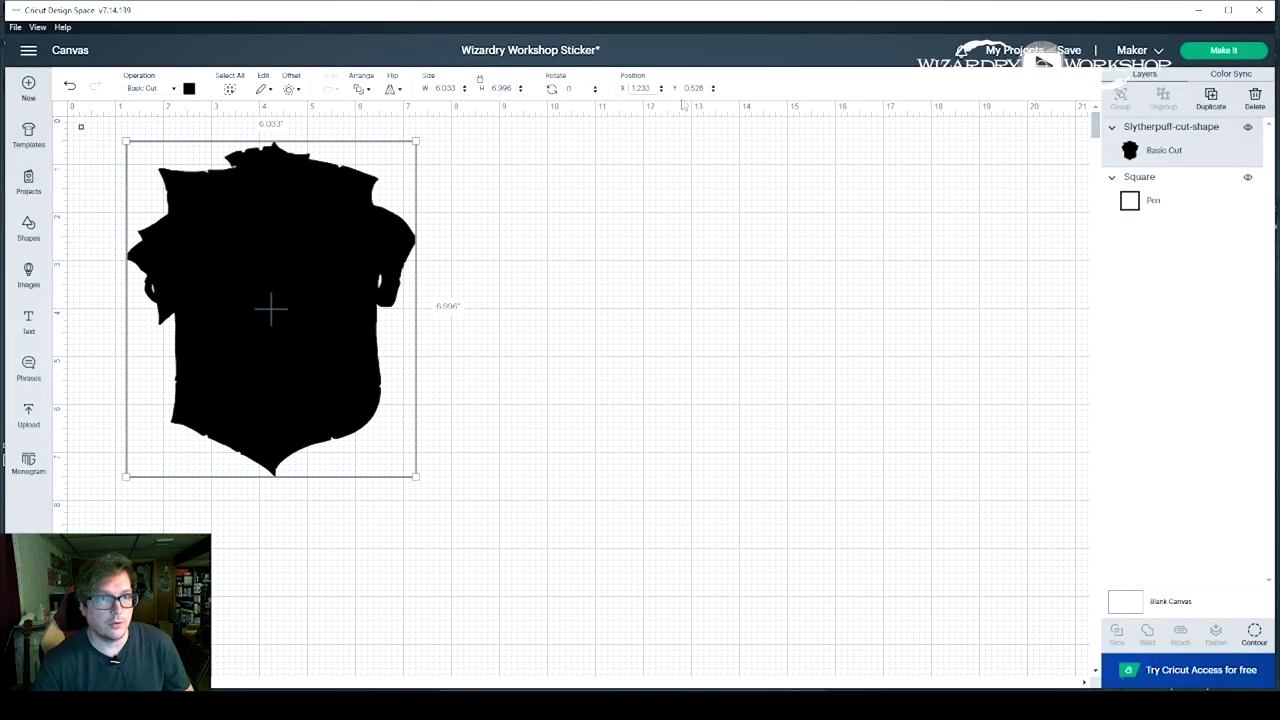
{"action": "left_click", "coordinate": [693, 88]}
{"action": "type", "text": "2.360"}
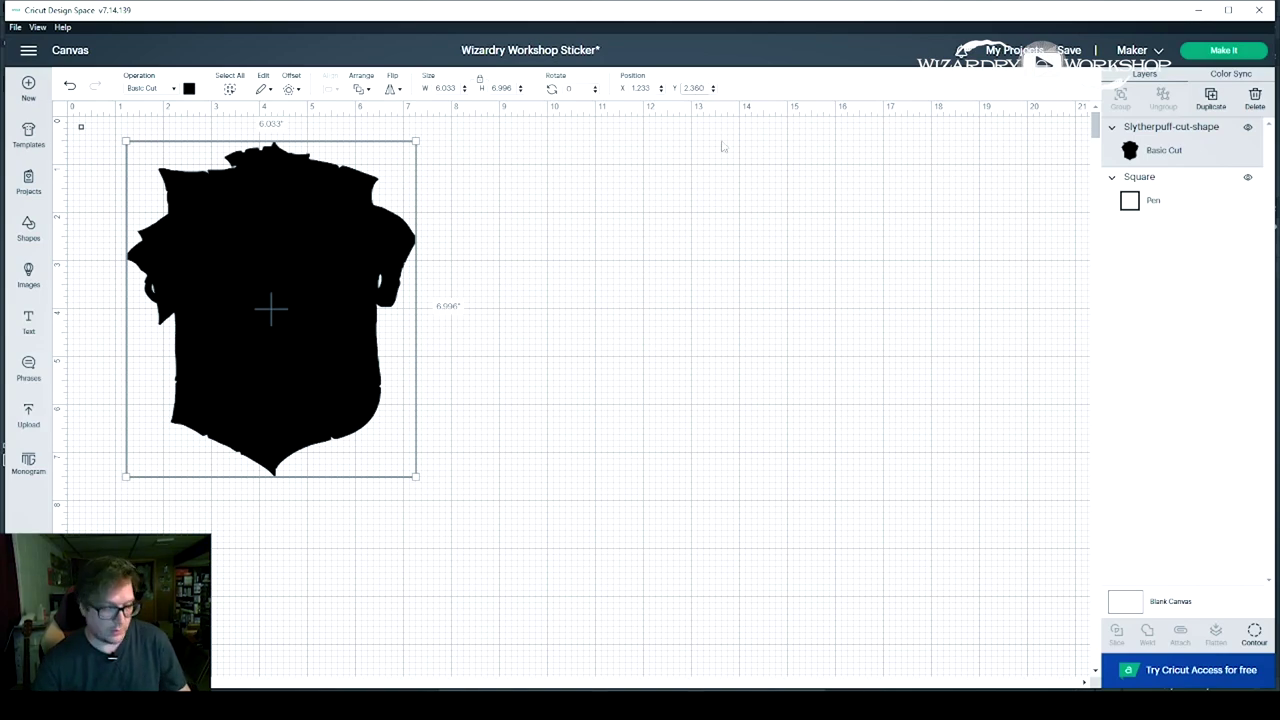
{"action": "key", "text": "Return"}
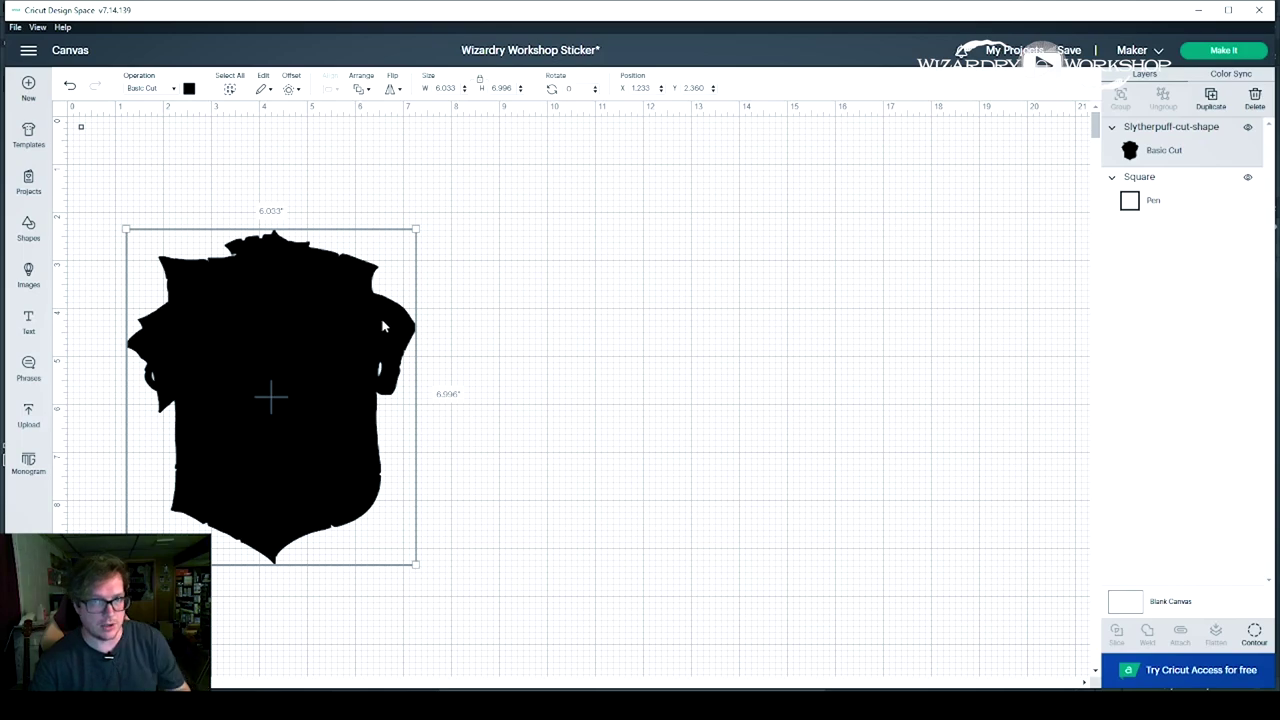
Step: Attach the silhouette and the small pen square to each other and send the project to the mat preview
{"action": "left_click_drag", "start_coordinate": [482, 452], "coordinate": [73, 118]}
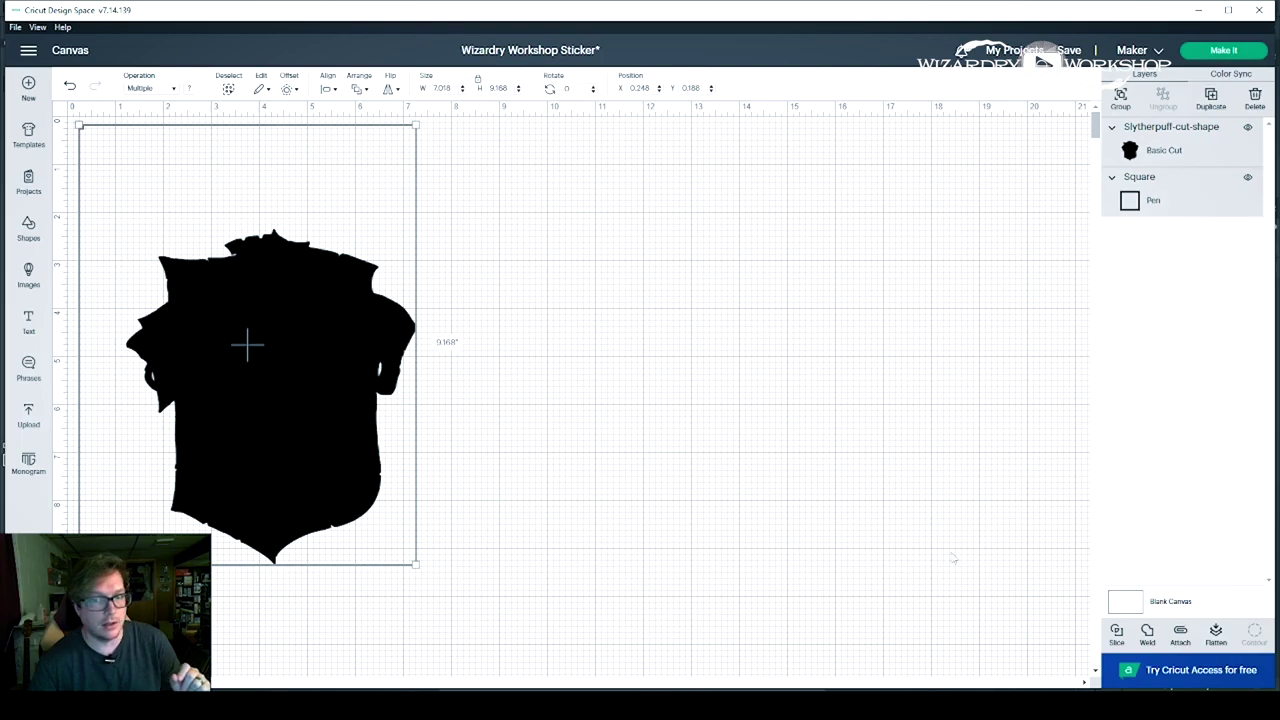
{"action": "left_click", "coordinate": [1181, 634]}
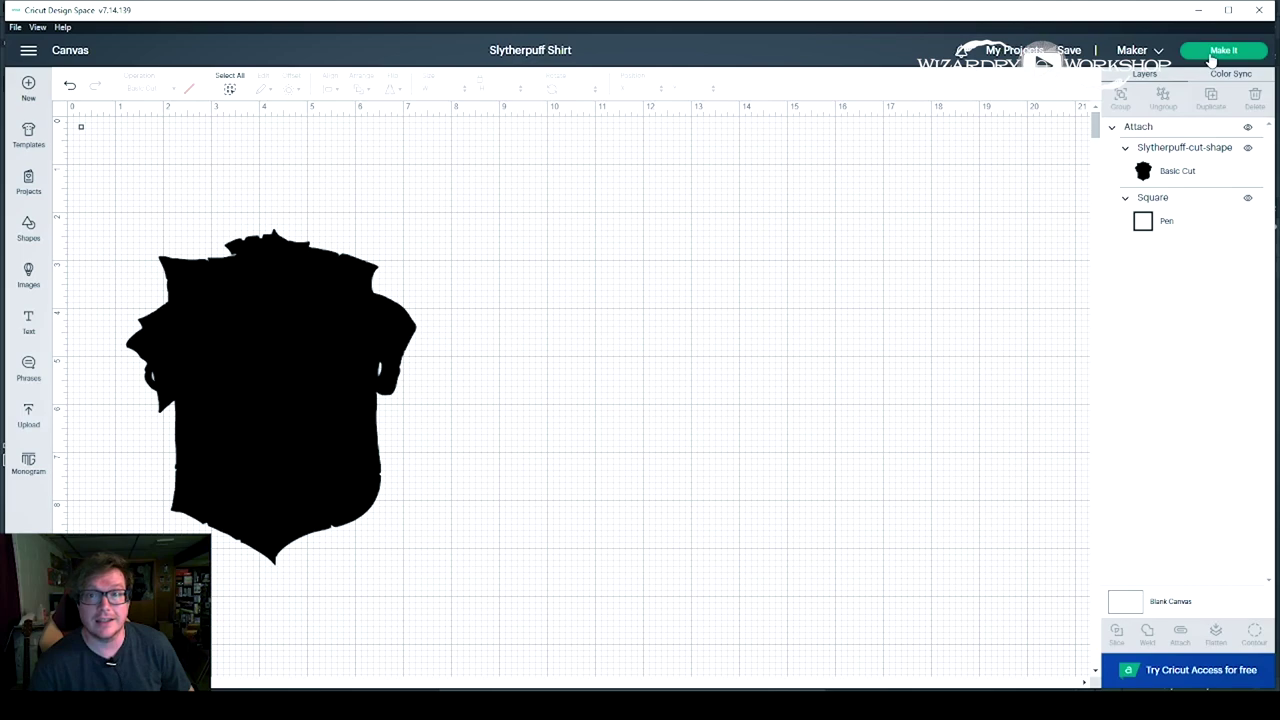
{"action": "left_click", "coordinate": [1222, 51]}
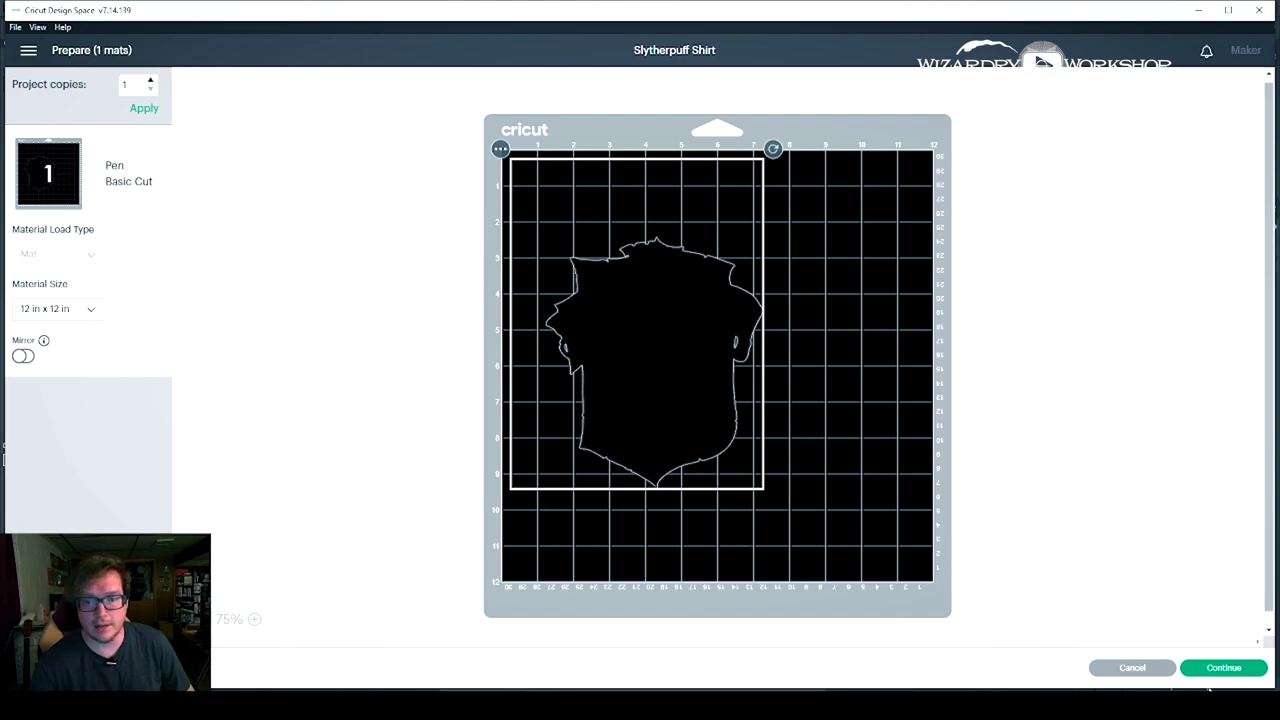
Step: Continue to the make setup, browse the compatible materials and set the base material to Heavy Cardstock – 100 lb (270 gsm)
{"action": "left_click", "coordinate": [1222, 668]}
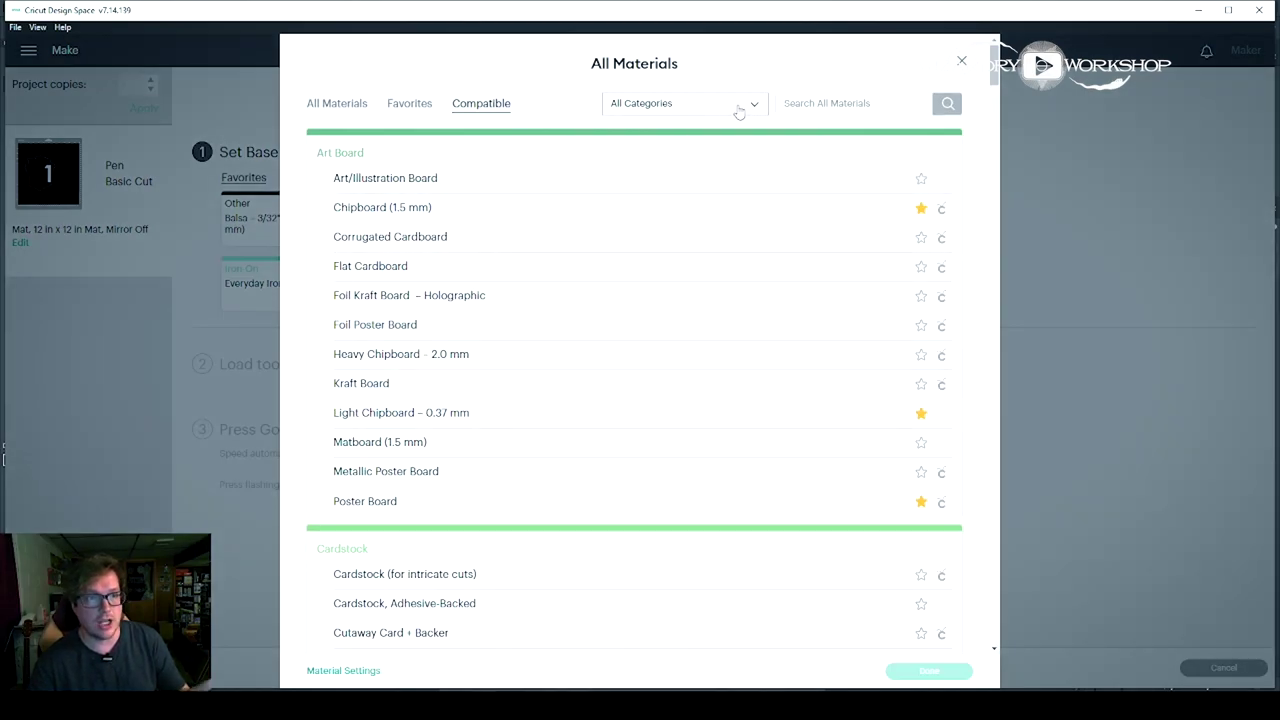
{"action": "scroll", "coordinate": [666, 390], "scroll_direction": "down", "scroll_amount": 3}
{"action": "scroll", "coordinate": [669, 396], "scroll_direction": "down", "scroll_amount": 9}
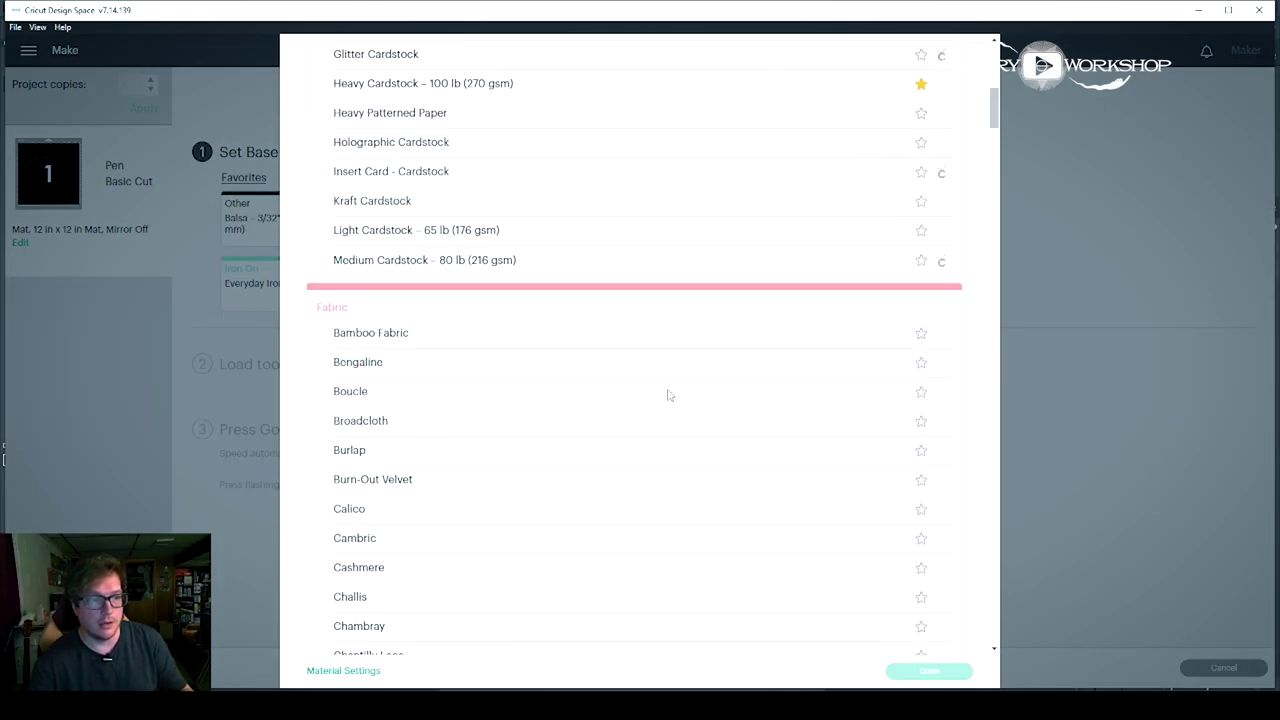
{"action": "scroll", "coordinate": [672, 388], "scroll_direction": "up", "scroll_amount": 12}
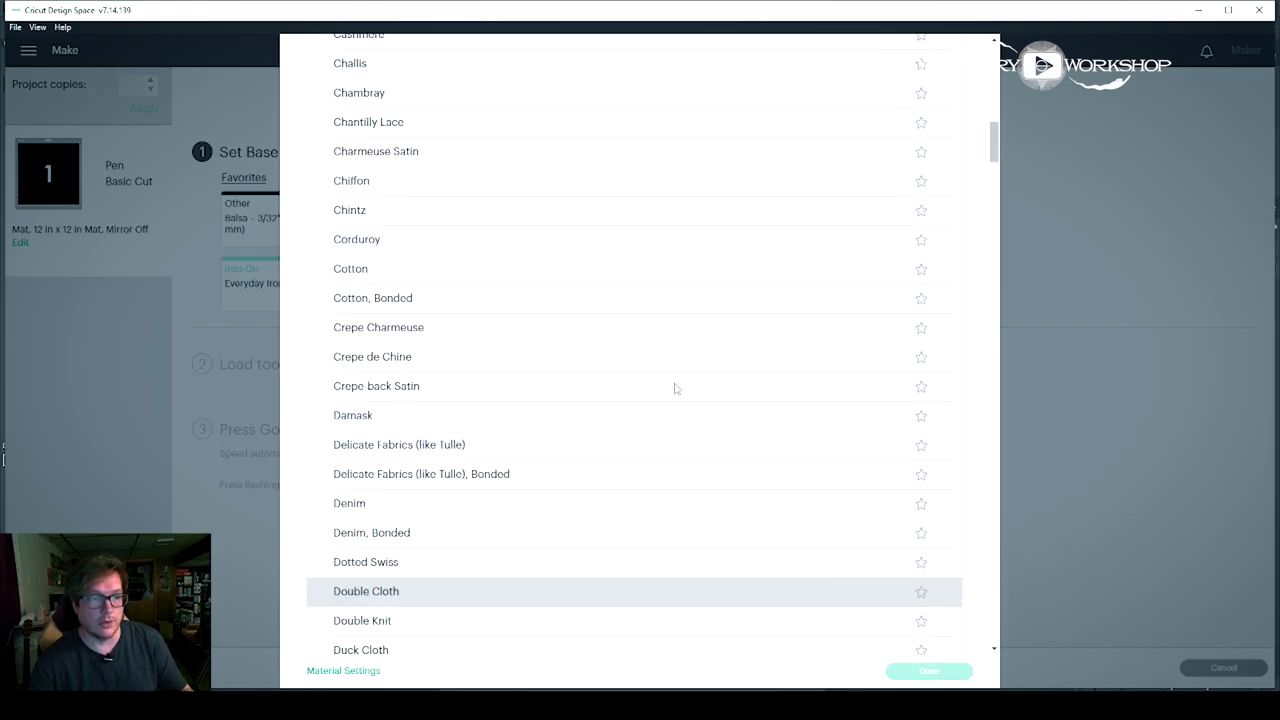
{"action": "key", "text": "Escape"}
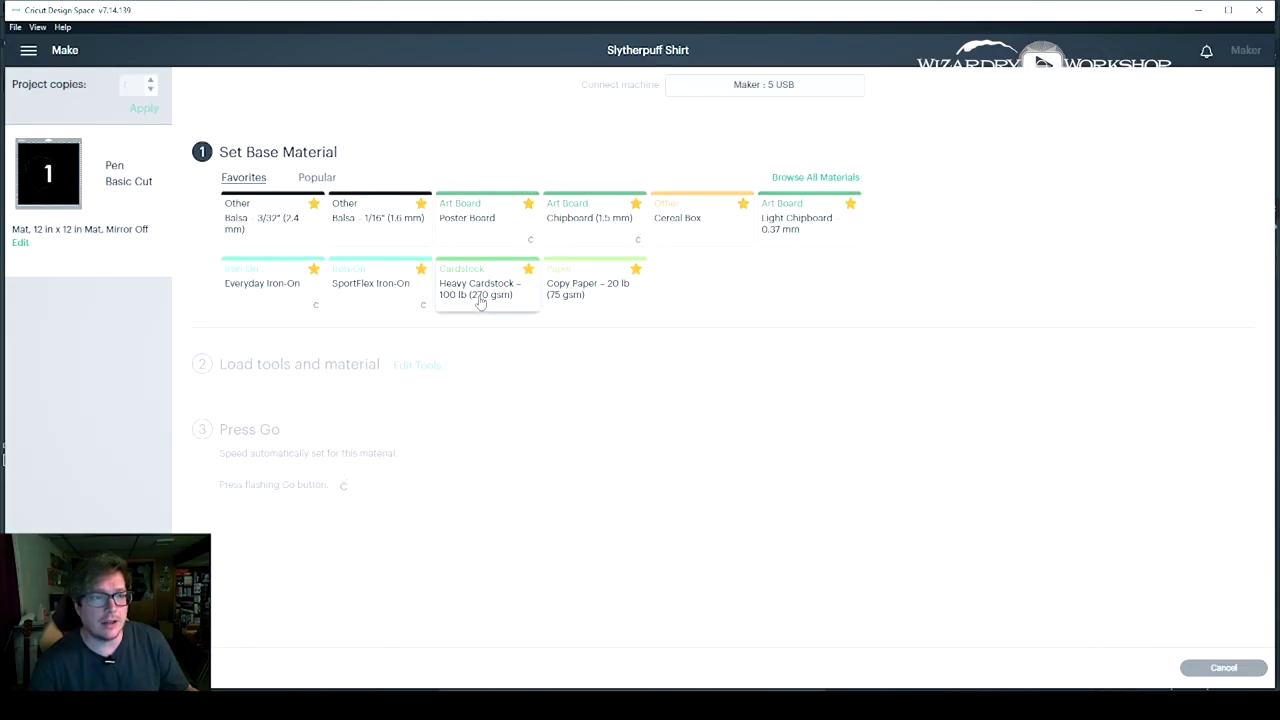
{"action": "left_click", "coordinate": [479, 304]}
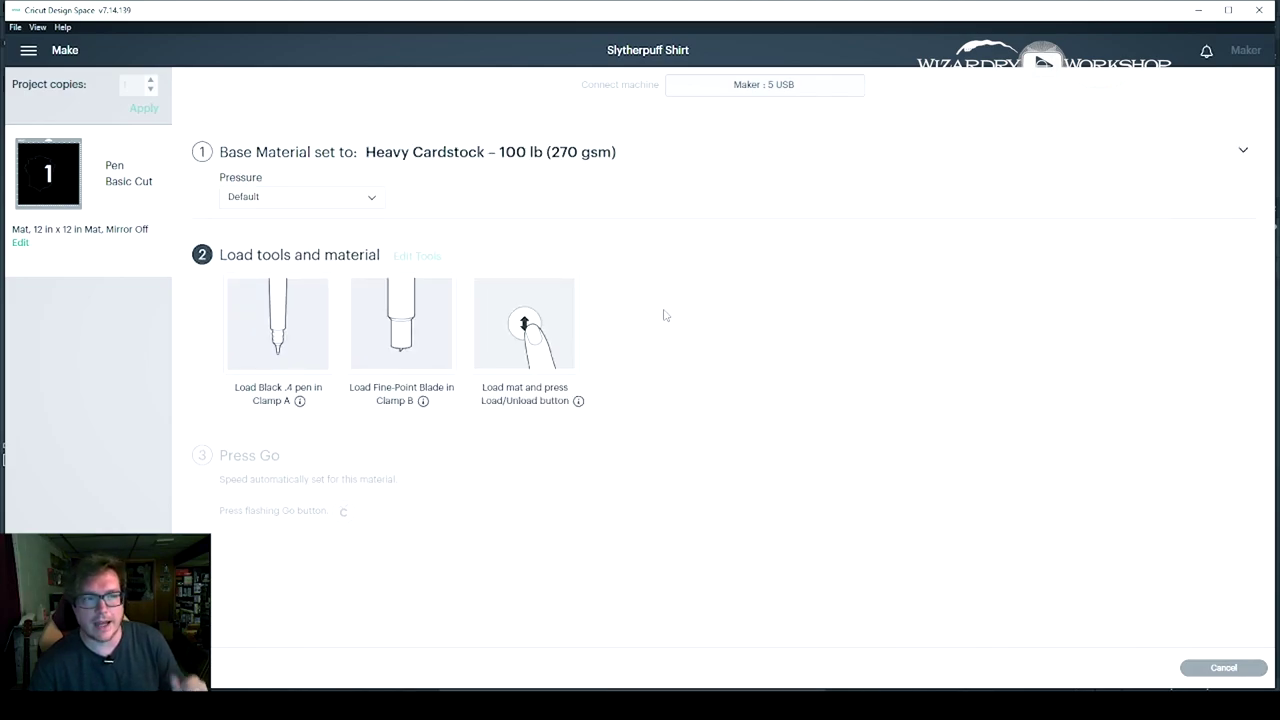
Step: Review the loading instructions for the Fine-Point Blade in Clamp B and the black .4 pen in Clamp A
{"action": "left_click_drag", "start_coordinate": [350, 387], "coordinate": [458, 402]}
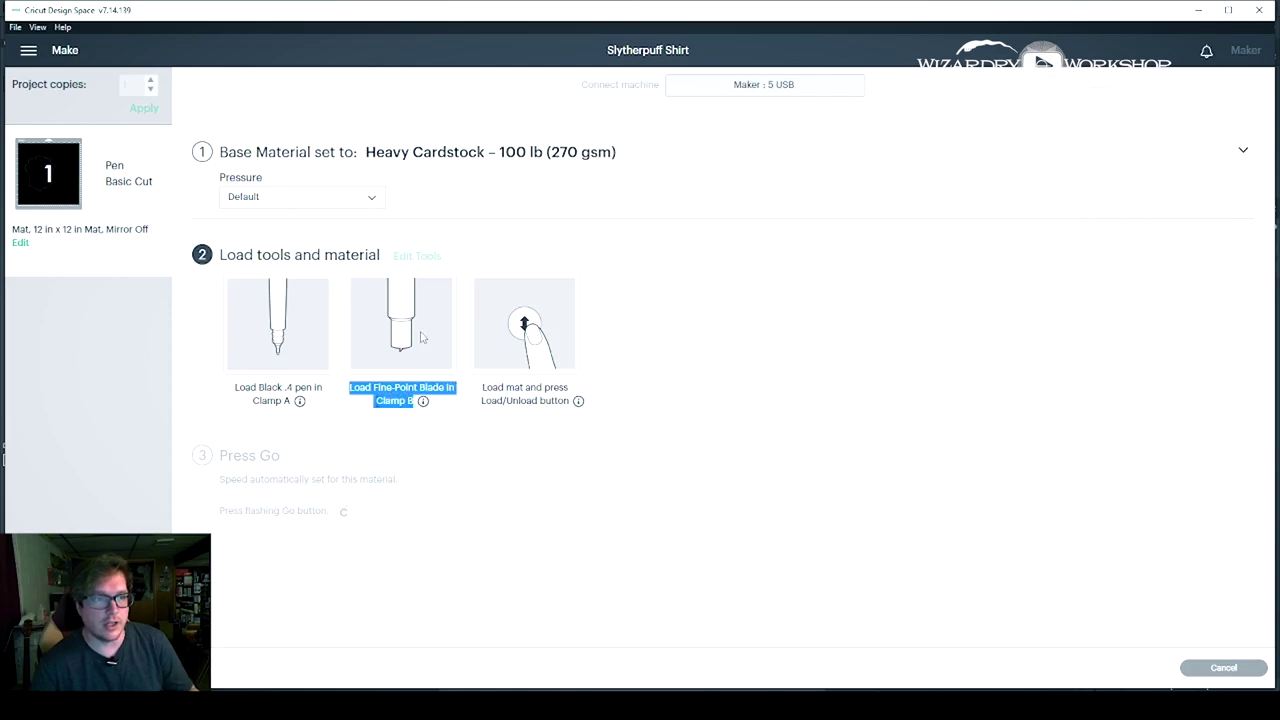
{"action": "left_click_drag", "start_coordinate": [236, 387], "coordinate": [320, 404]}
{"action": "left_click", "coordinate": [212, 405]}
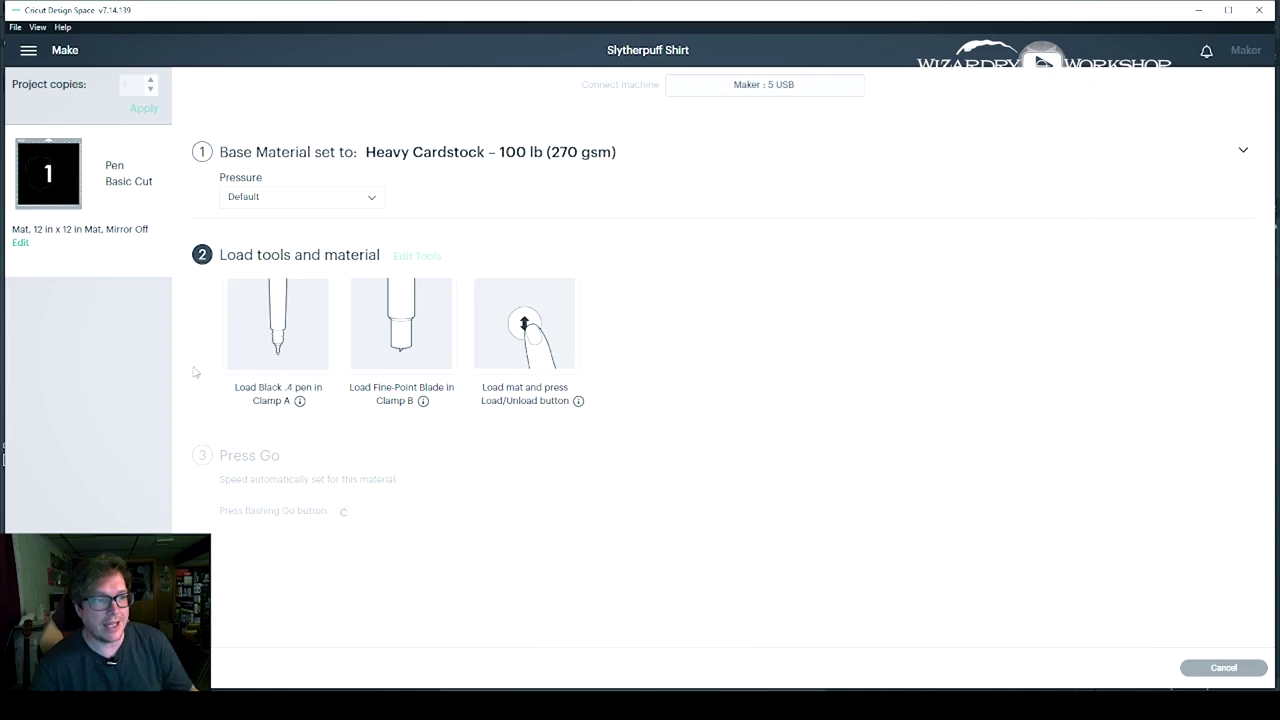